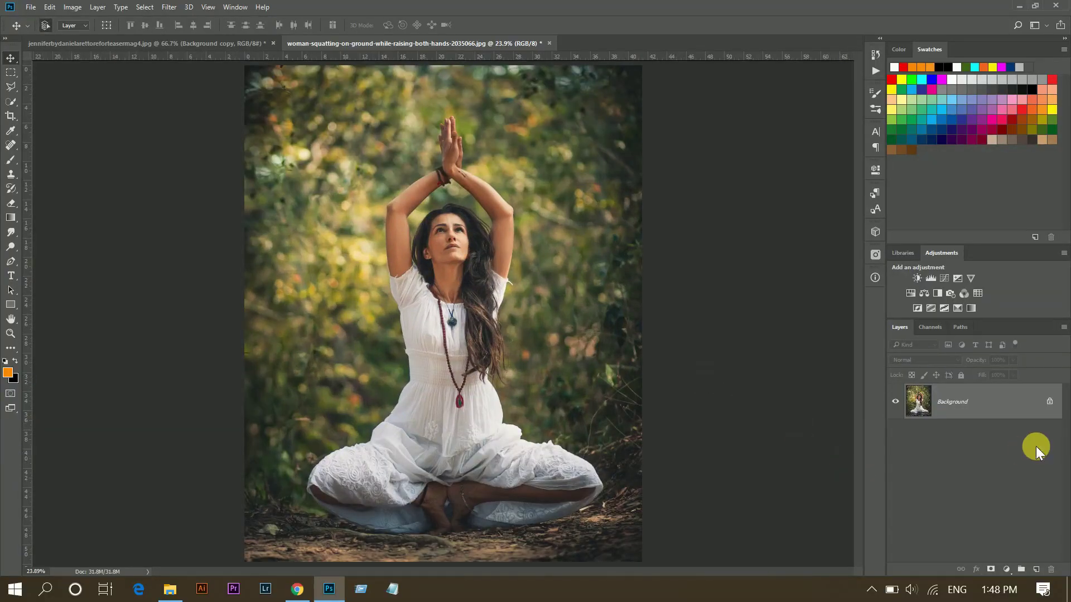
- Duplicate the Background layer to Layer 1 and convert that copy to a smart object
{"action": "left_click_drag", "start_coordinate": [979, 400], "coordinate": [973, 401]}
{"action": "key", "text": "ctrl+j"}
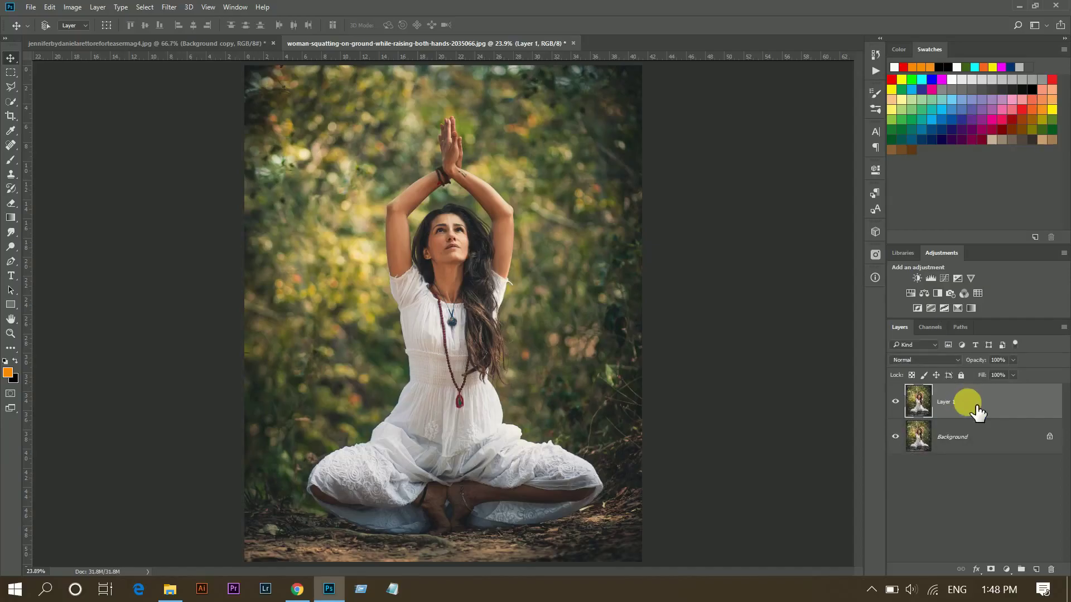
{"action": "right_click", "coordinate": [970, 403]}
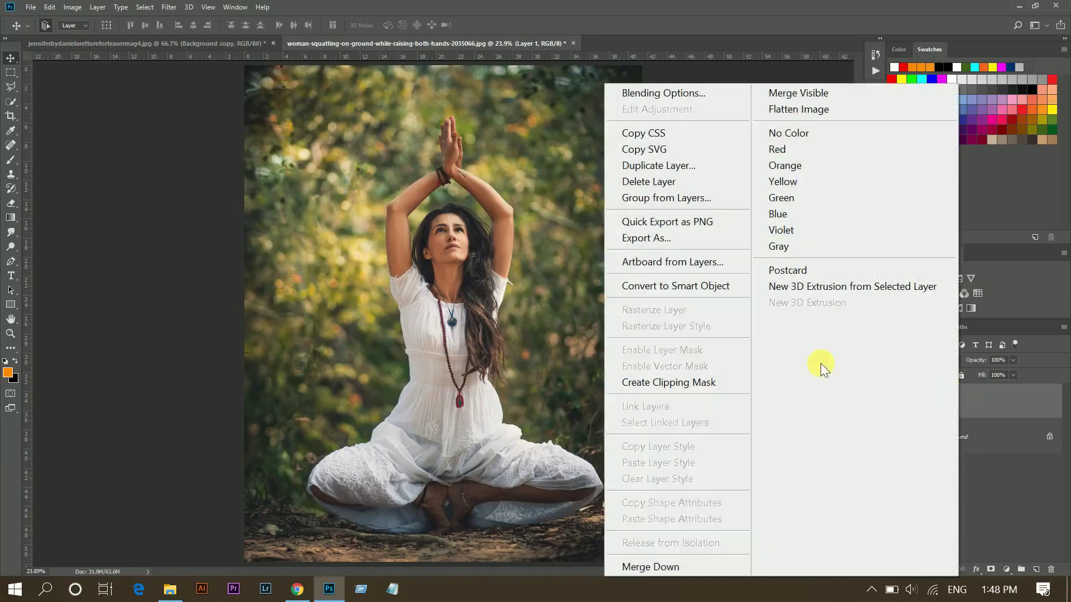
{"action": "left_click", "coordinate": [708, 289]}
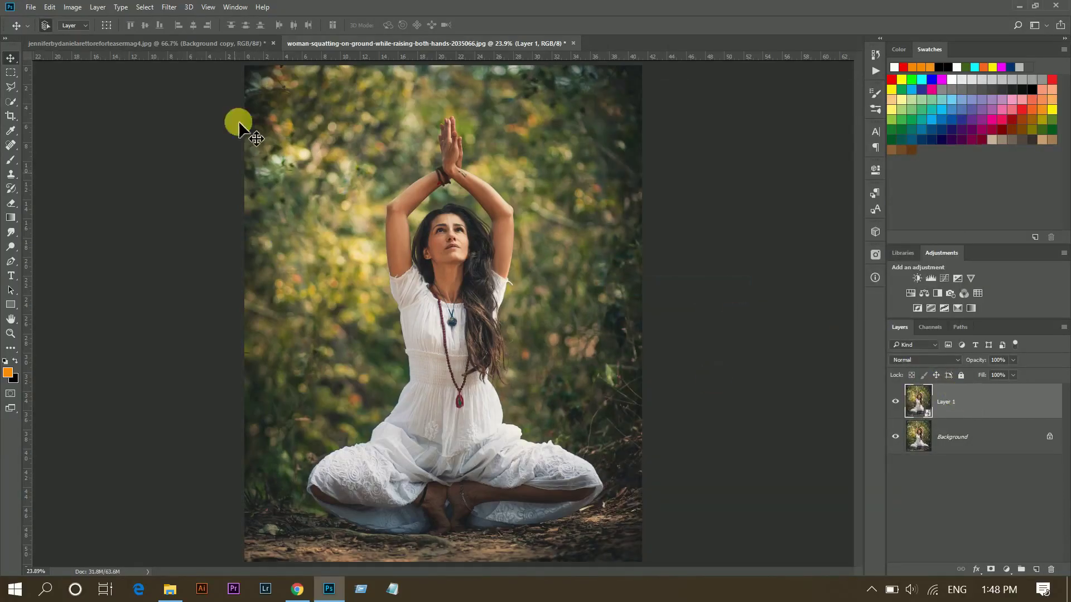
{"action": "left_click", "coordinate": [167, 6]}
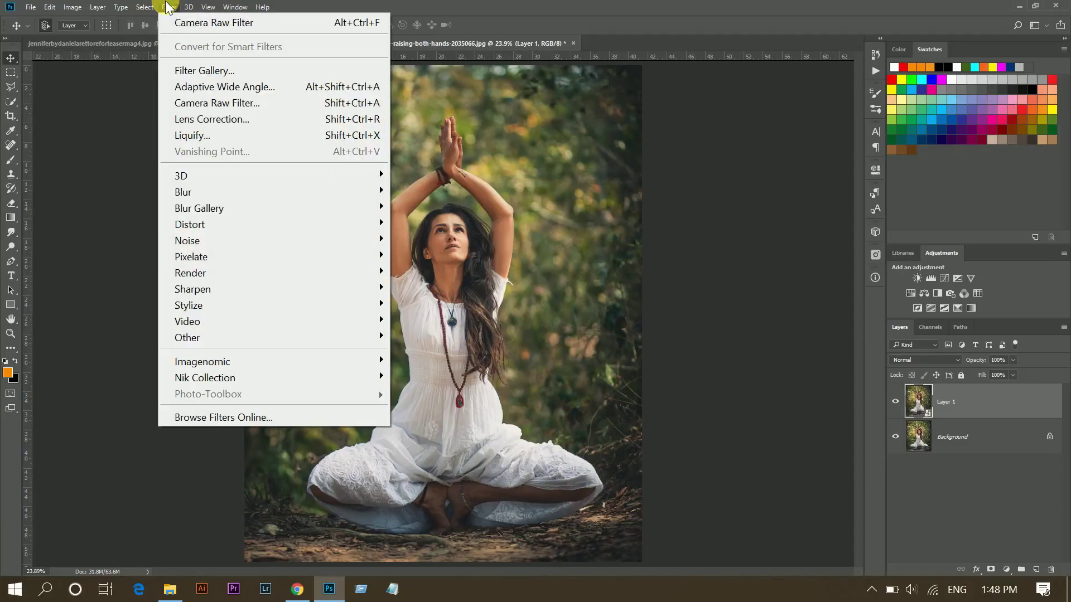
- Apply the Camera Raw filter with the Artistic 03 profile at amount 130
{"action": "left_click", "coordinate": [231, 106]}
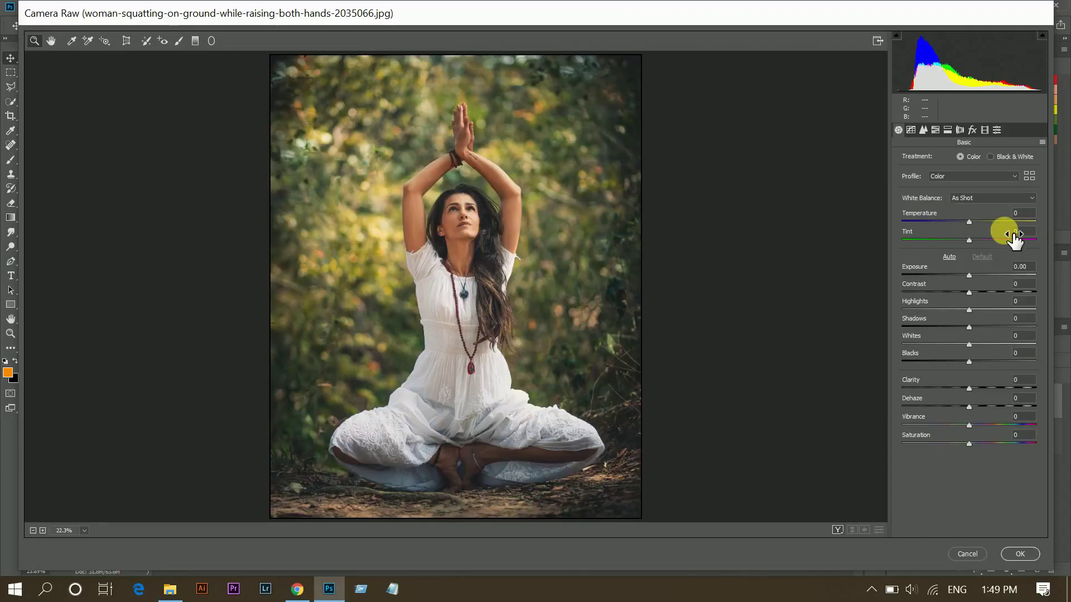
{"action": "left_click", "coordinate": [953, 175]}
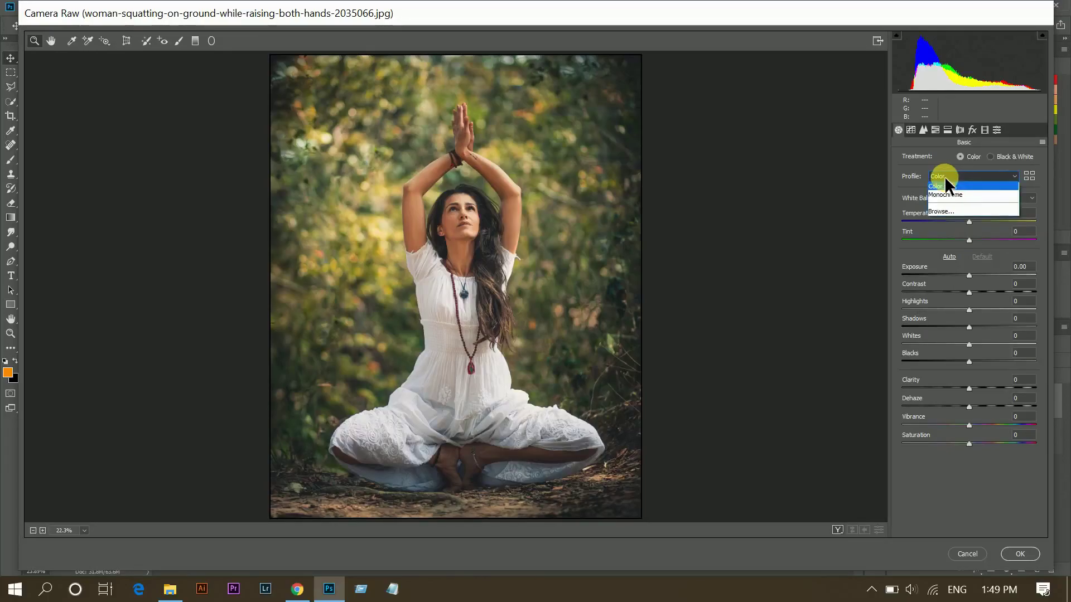
{"action": "left_click", "coordinate": [943, 210]}
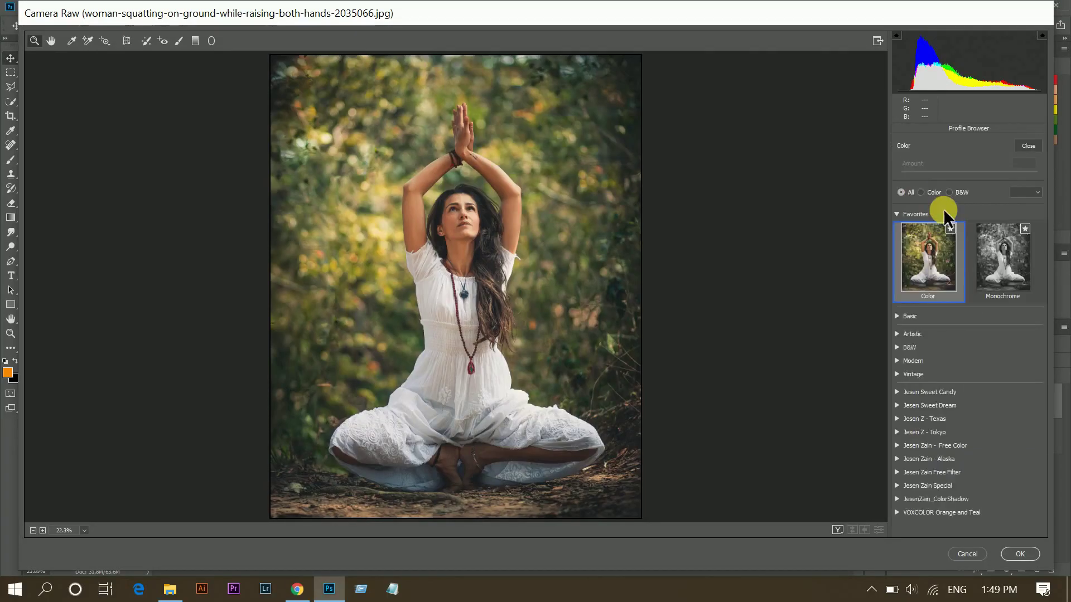
{"action": "left_click", "coordinate": [896, 333]}
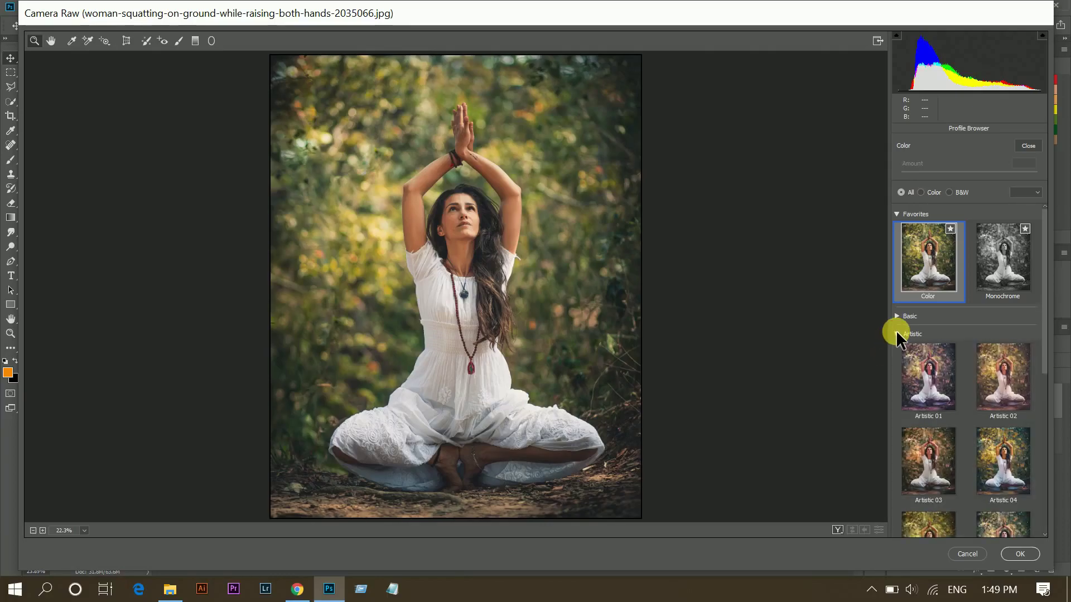
{"action": "left_click_drag", "start_coordinate": [1048, 240], "coordinate": [1045, 287]}
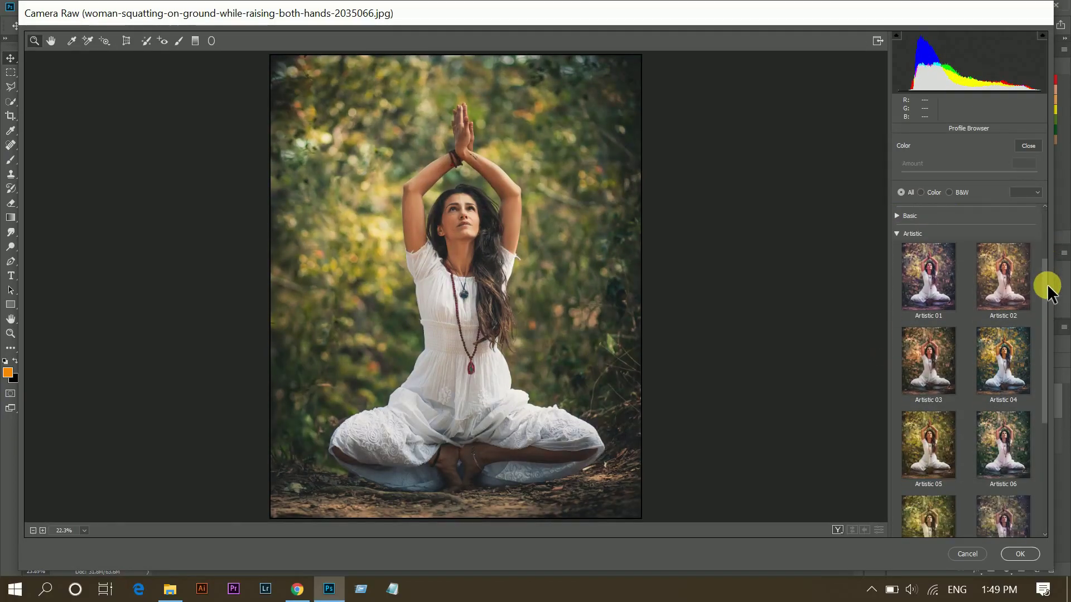
{"action": "left_click", "coordinate": [937, 347]}
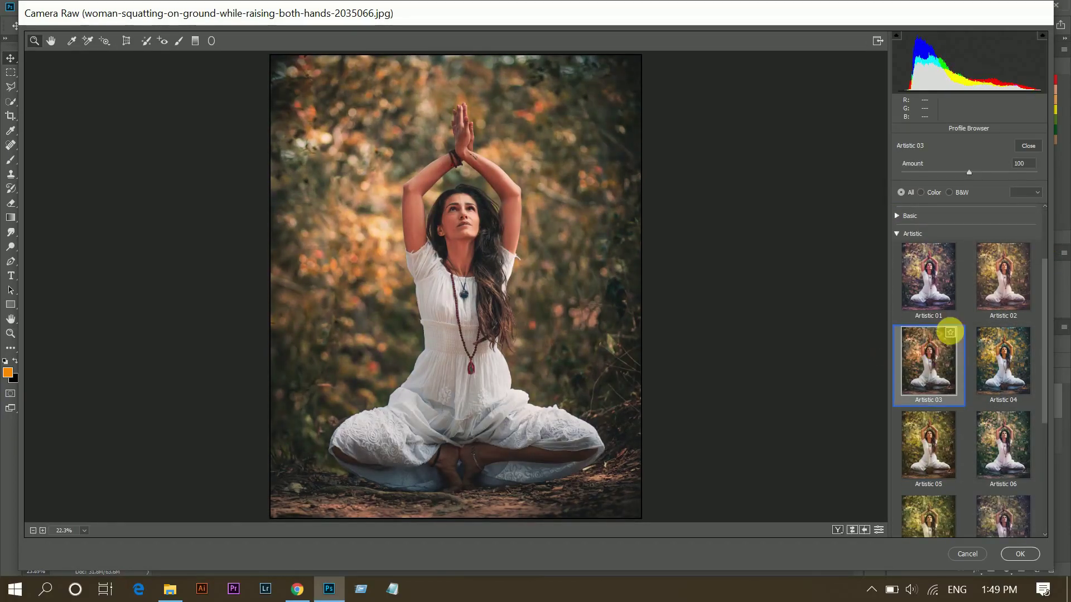
{"action": "left_click", "coordinate": [996, 171]}
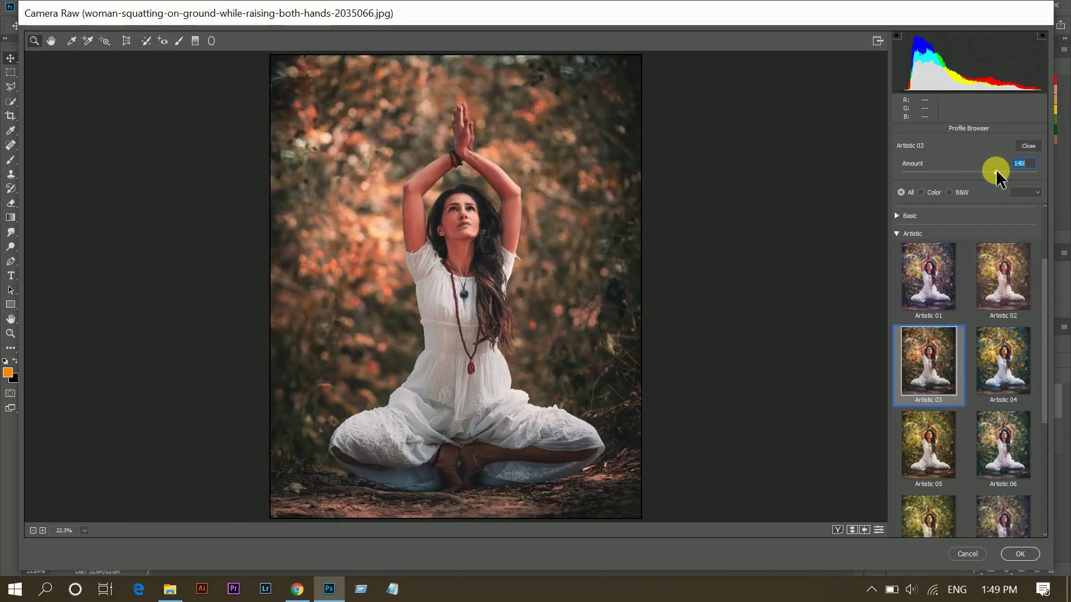
{"action": "left_click_drag", "start_coordinate": [995, 169], "coordinate": [989, 172]}
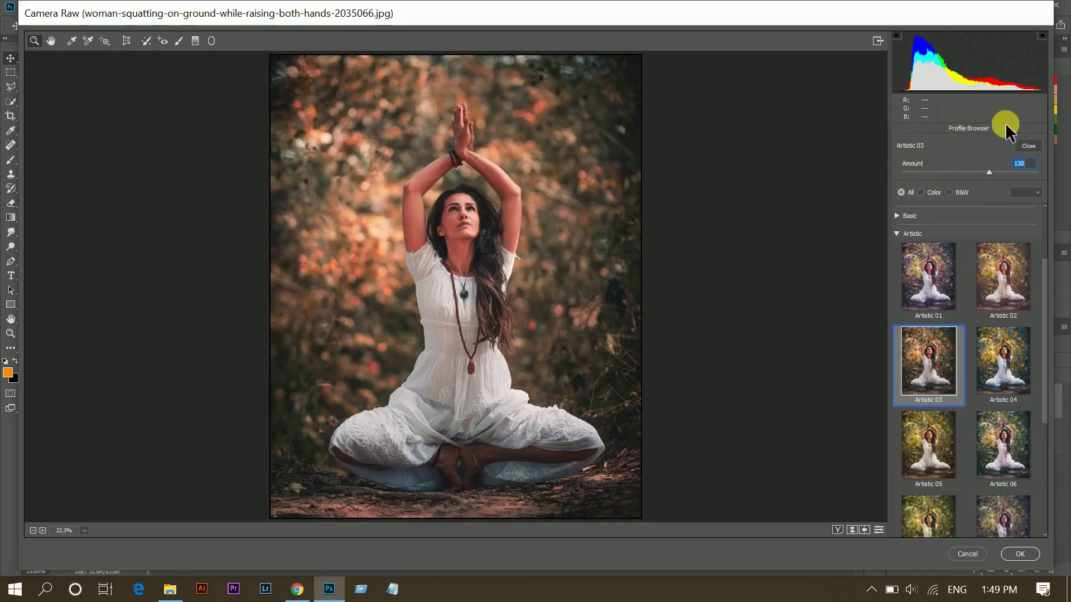
{"action": "mouse_move", "coordinate": [928, 361]}
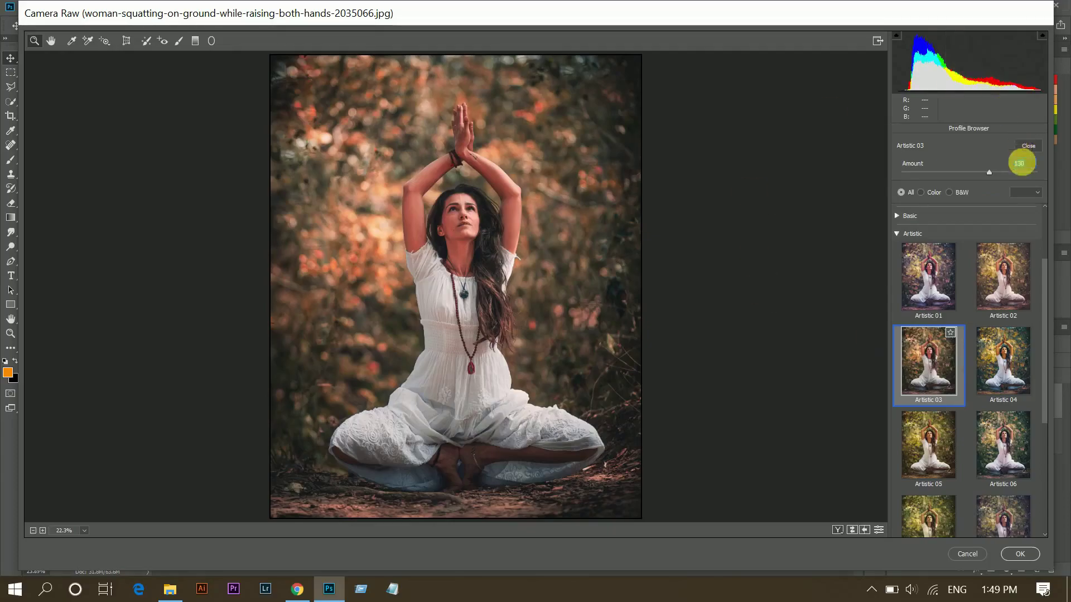
{"action": "left_click", "coordinate": [1029, 145]}
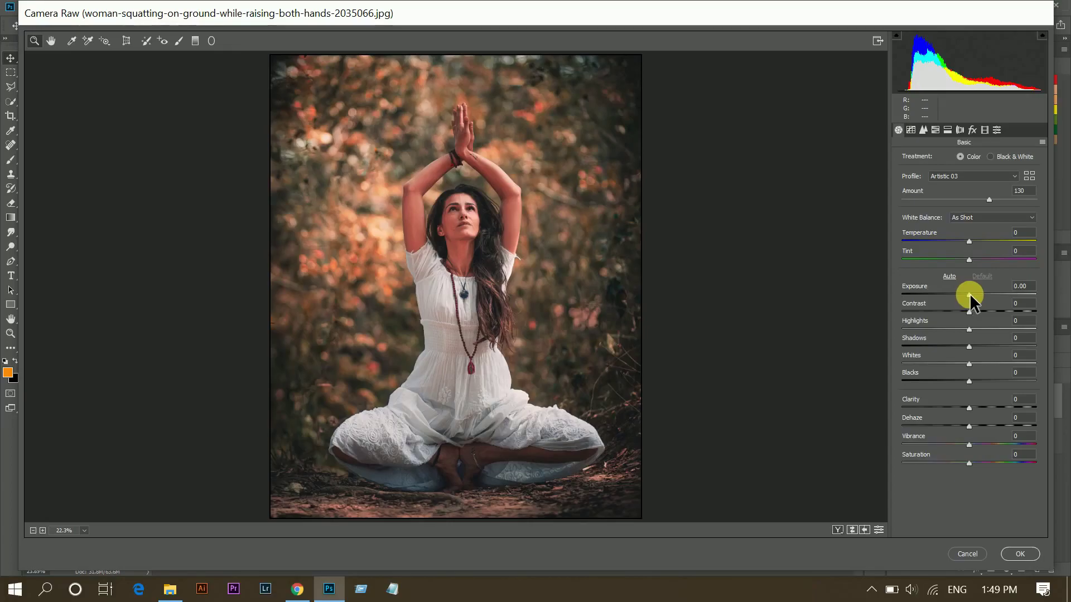
- Warm the white balance to Temperature +10 and Tint +16, and cut Contrast to -51
{"action": "left_click", "coordinate": [992, 244]}
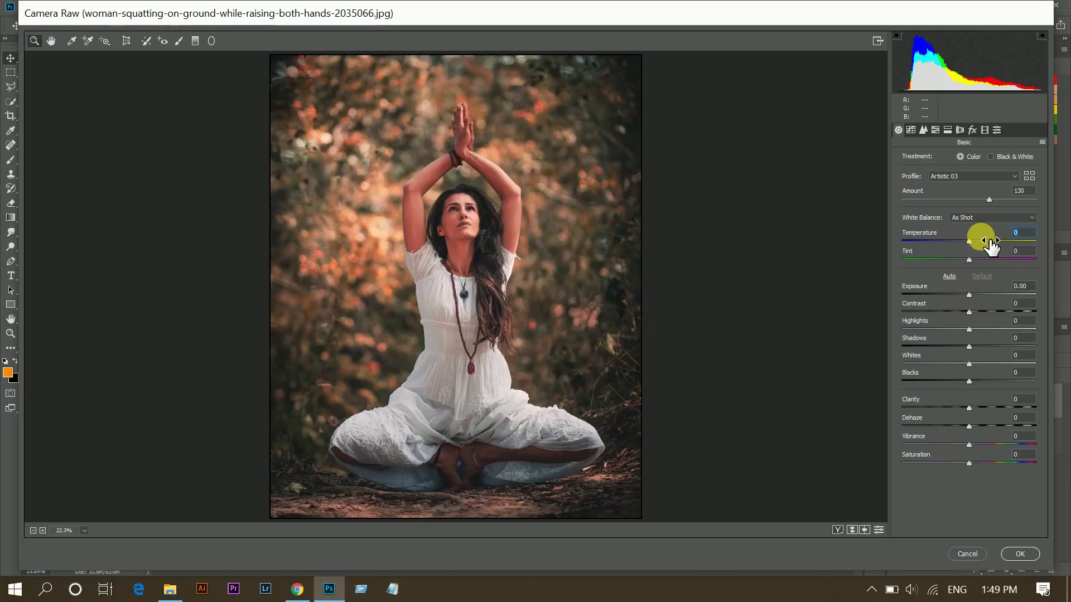
{"action": "left_click", "coordinate": [977, 241]}
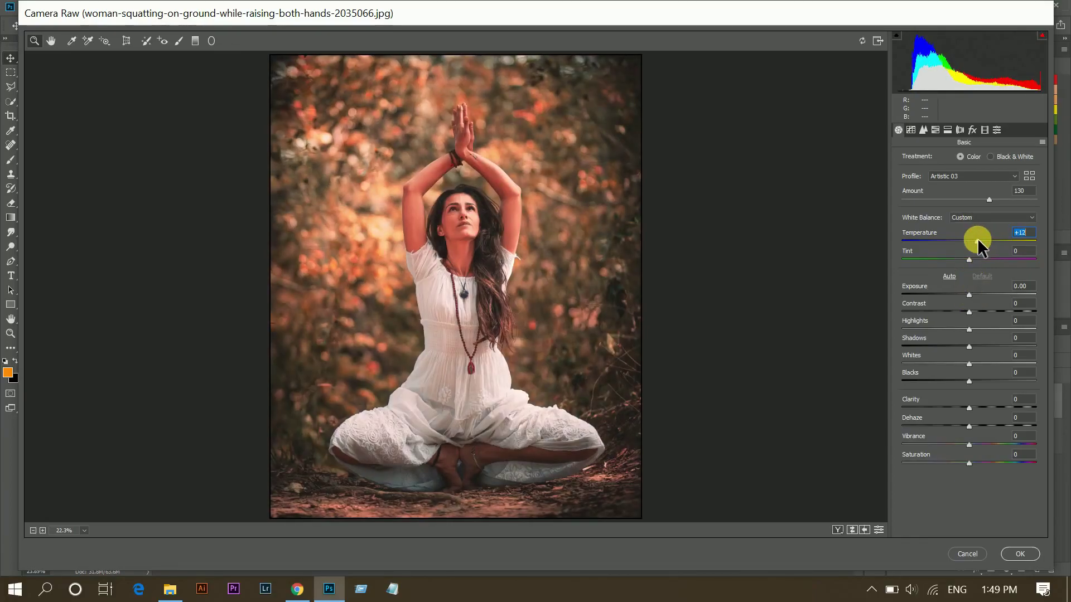
{"action": "left_click_drag", "start_coordinate": [977, 241], "coordinate": [977, 261]}
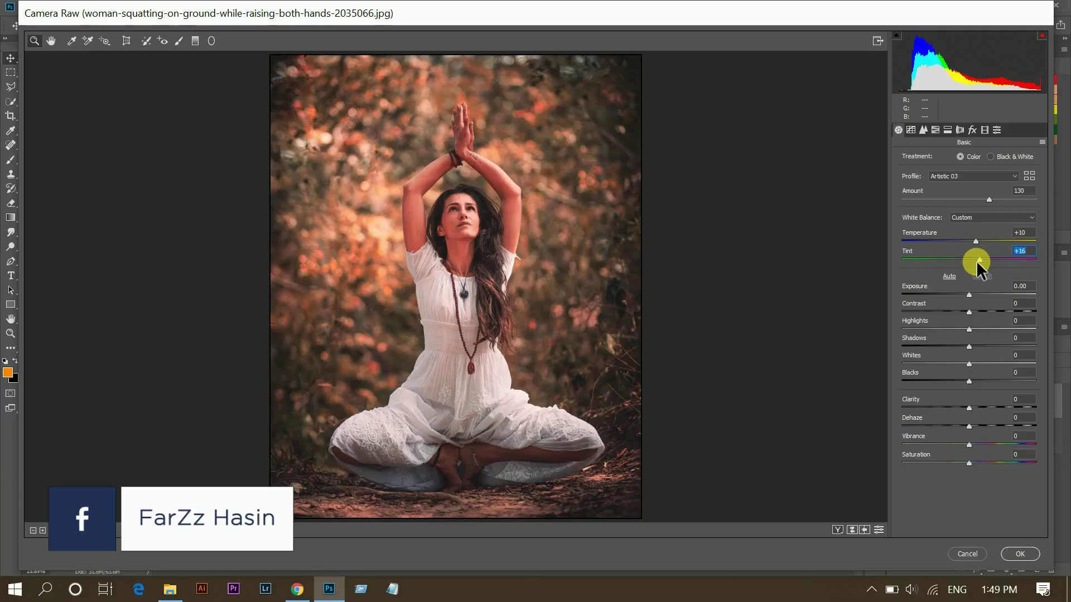
{"action": "left_click_drag", "start_coordinate": [948, 307], "coordinate": [940, 310]}
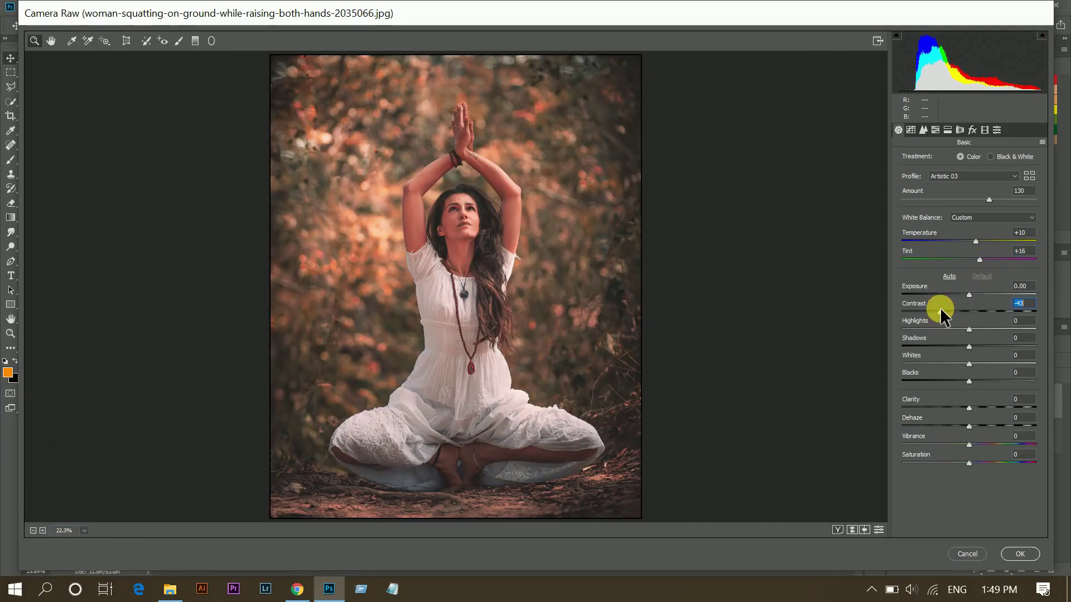
{"action": "left_click_drag", "start_coordinate": [939, 307], "coordinate": [935, 308]}
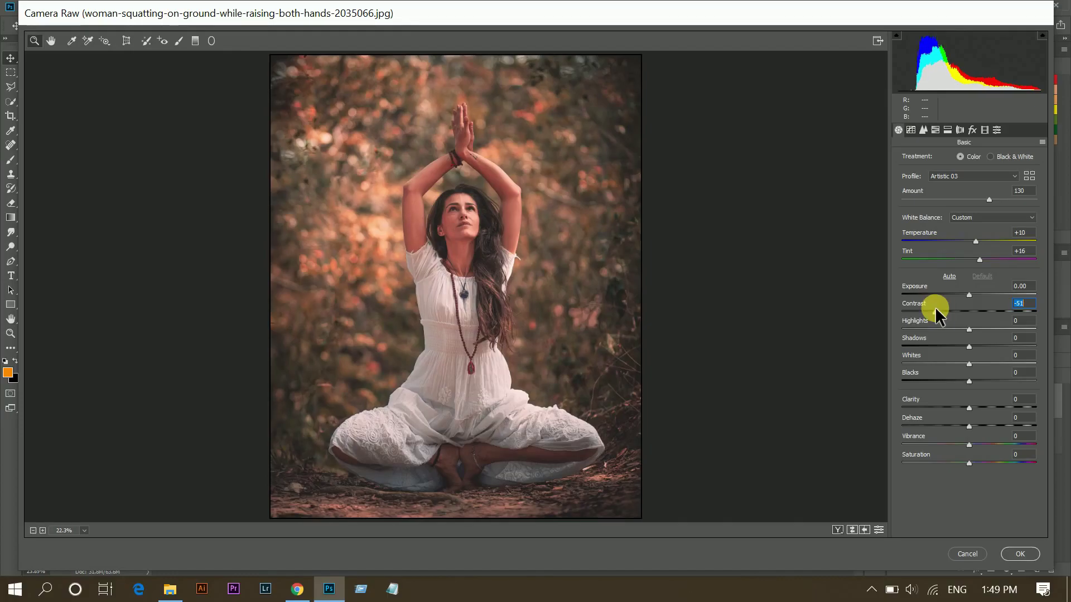
- Nudge Exposure up in small increments to +0.45
{"action": "left_click", "coordinate": [968, 295]}
{"action": "key", "text": "Up"}
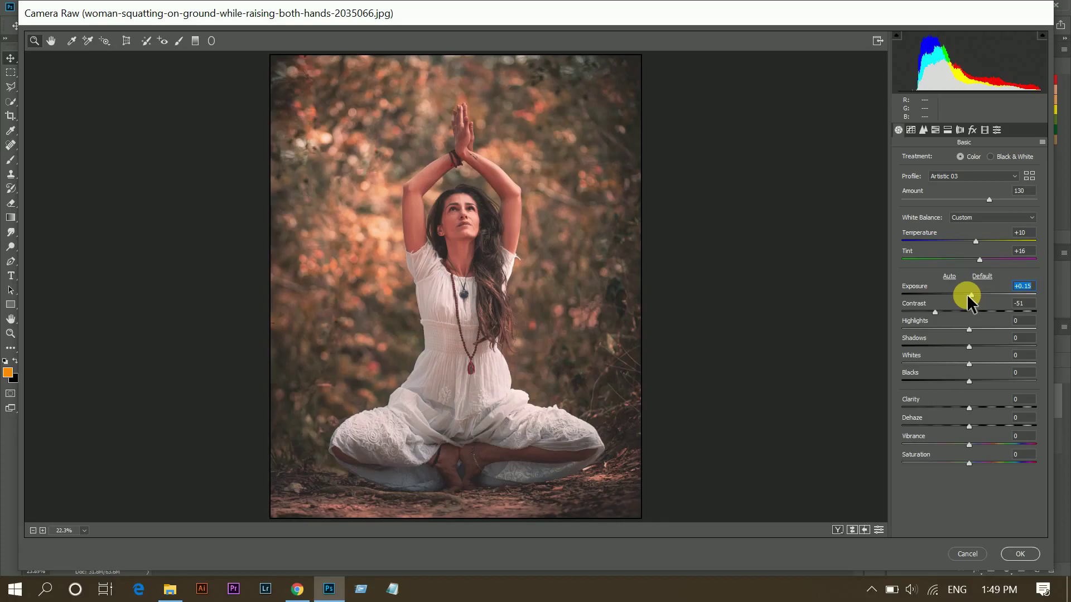
{"action": "key", "text": "Up"}
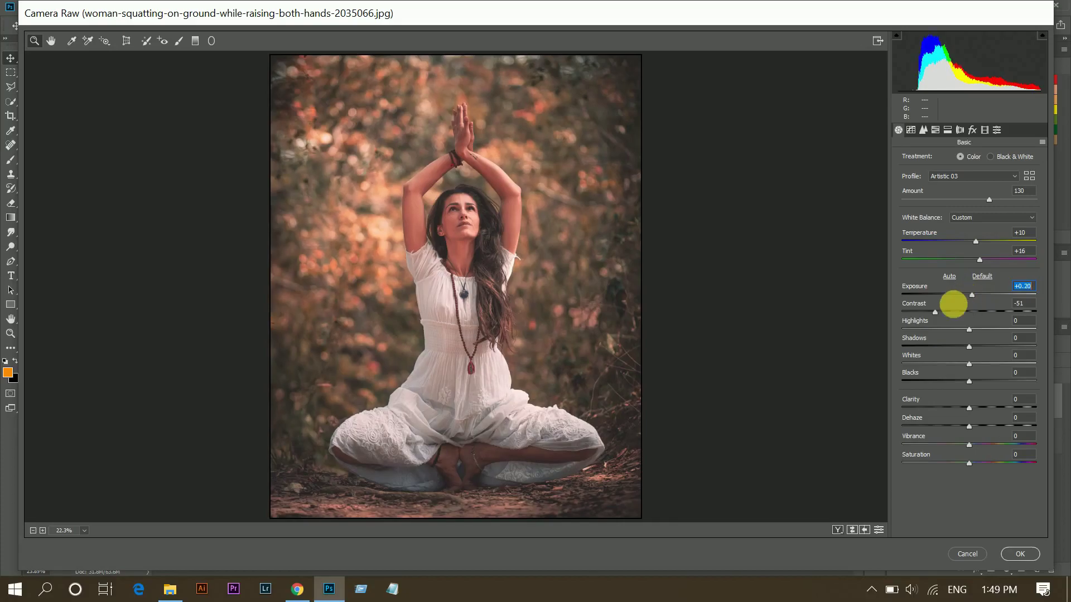
{"action": "key", "text": "Up"}
{"action": "key", "text": "Up"}
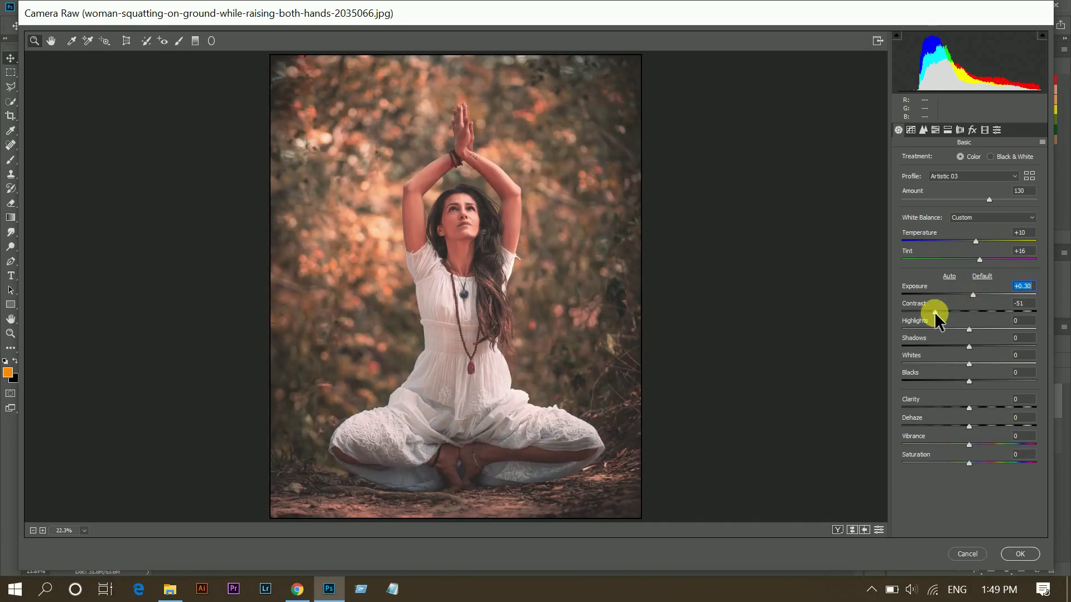
{"action": "key", "text": "Up"}
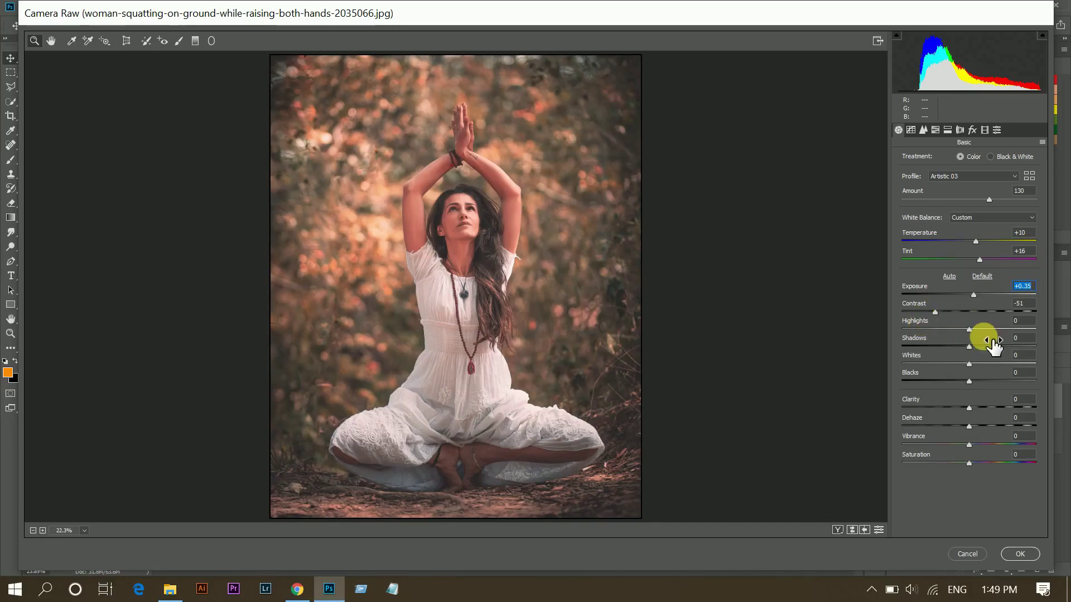
{"action": "key", "text": "Up"}
{"action": "key", "text": "Up"}
- Set Highlights -43, Shadows +30, Whites -100, Blacks -50, Clarity +20 and Dehaze +16
{"action": "left_click_drag", "start_coordinate": [974, 330], "coordinate": [941, 327]}
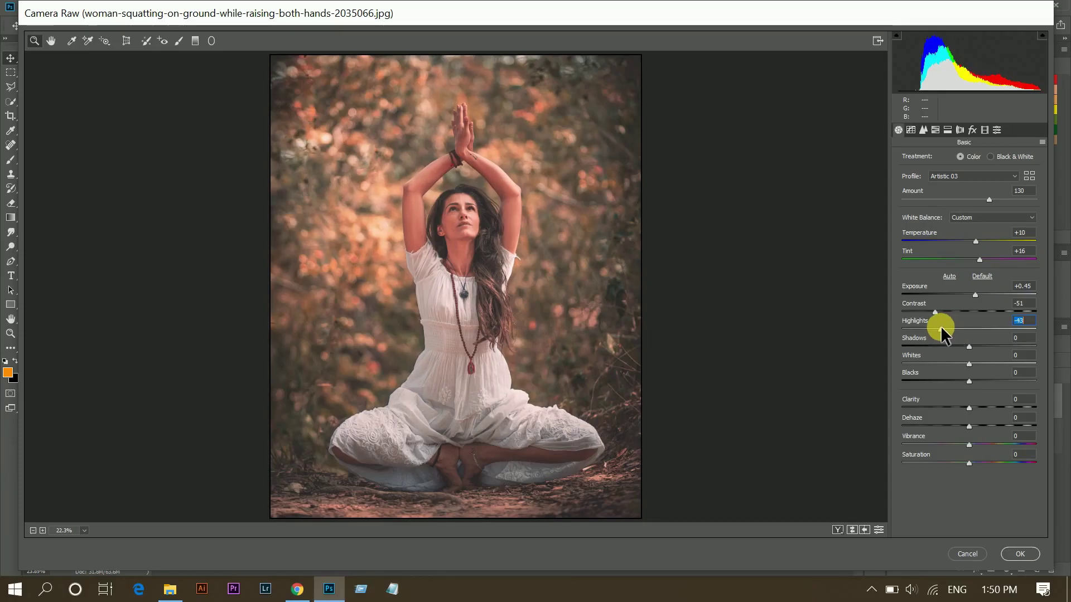
{"action": "left_click_drag", "start_coordinate": [968, 346], "coordinate": [995, 347]}
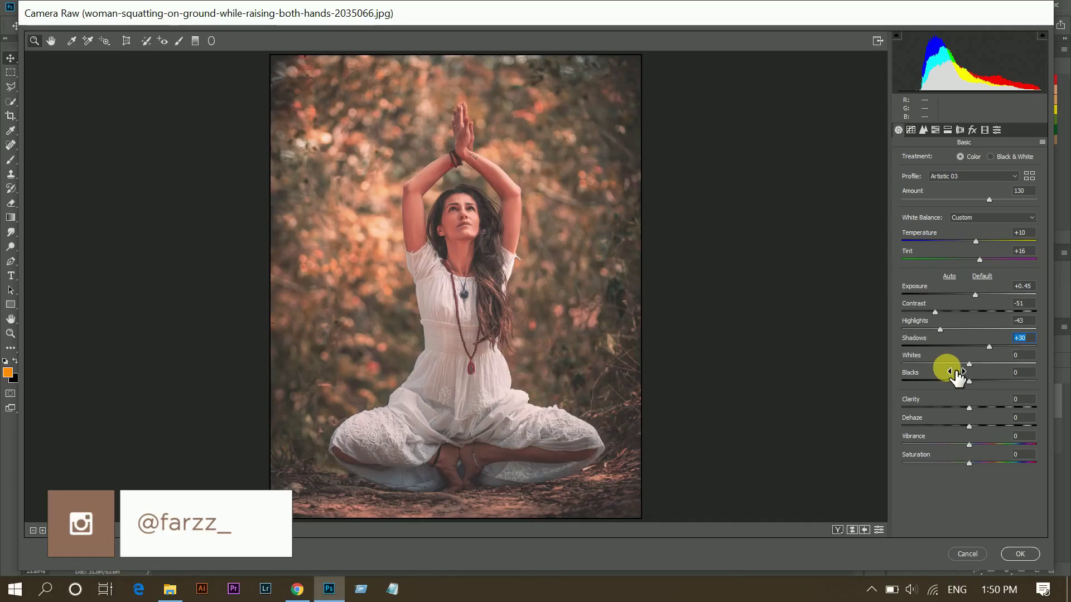
{"action": "mouse_move", "coordinate": [956, 379]}
{"action": "left_mouse_down"}
{"action": "mouse_move", "coordinate": [884, 384]}
{"action": "mouse_move", "coordinate": [1009, 402]}
{"action": "mouse_move", "coordinate": [987, 391]}
{"action": "left_mouse_up"}
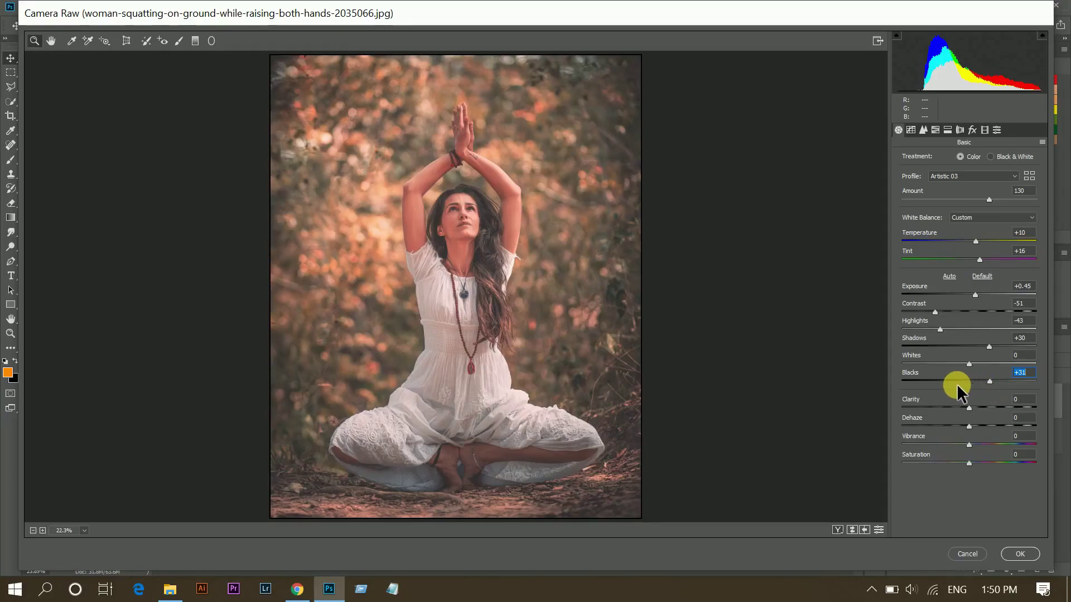
{"action": "left_click", "coordinate": [959, 378]}
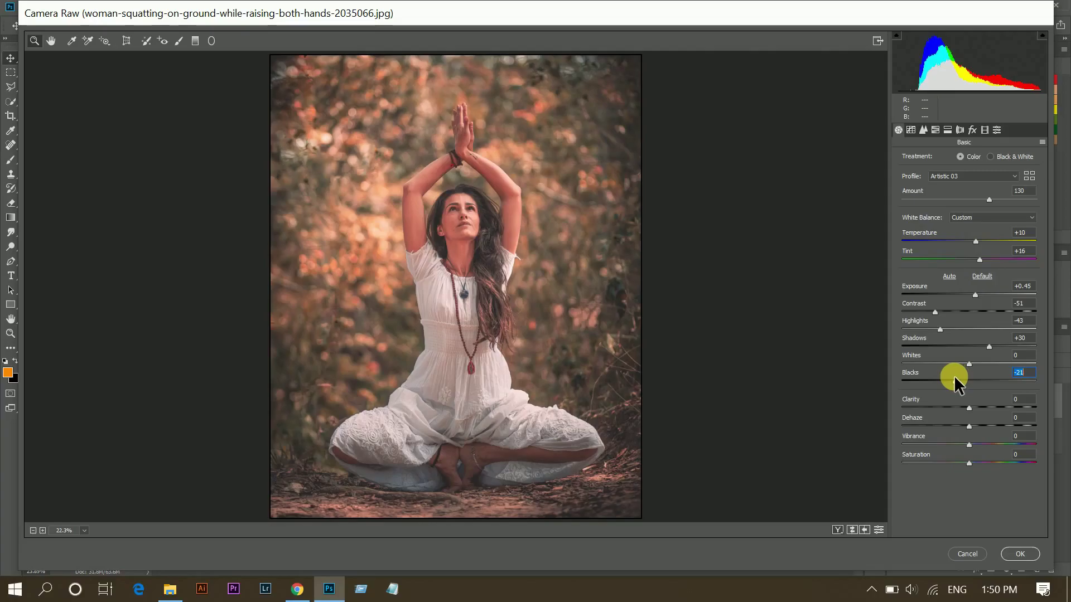
{"action": "left_click_drag", "start_coordinate": [949, 376], "coordinate": [880, 373]}
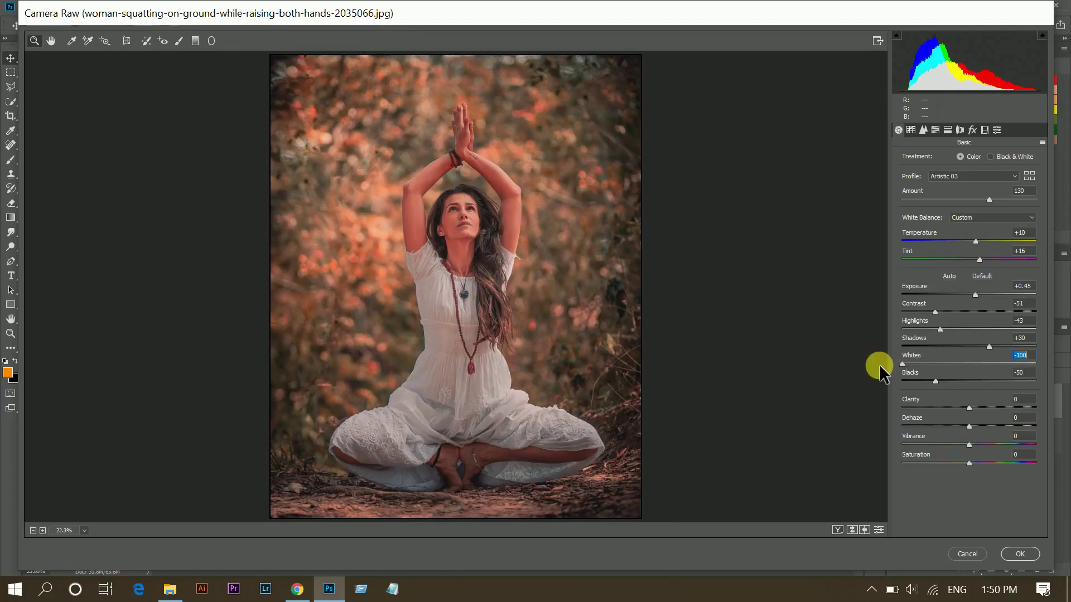
{"action": "left_click", "coordinate": [978, 407]}
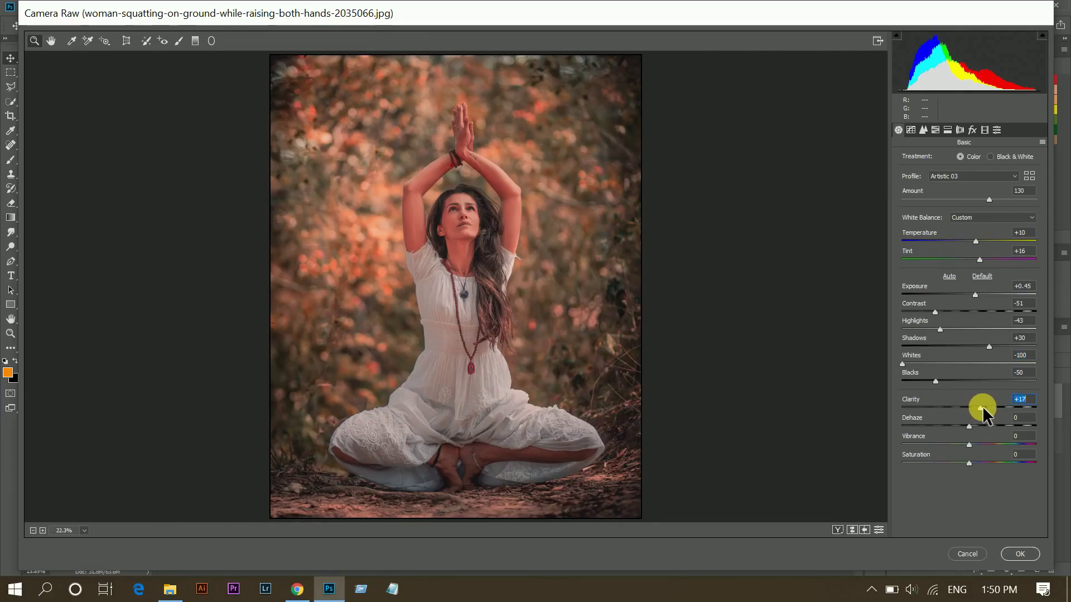
{"action": "left_click_drag", "start_coordinate": [982, 406], "coordinate": [980, 424]}
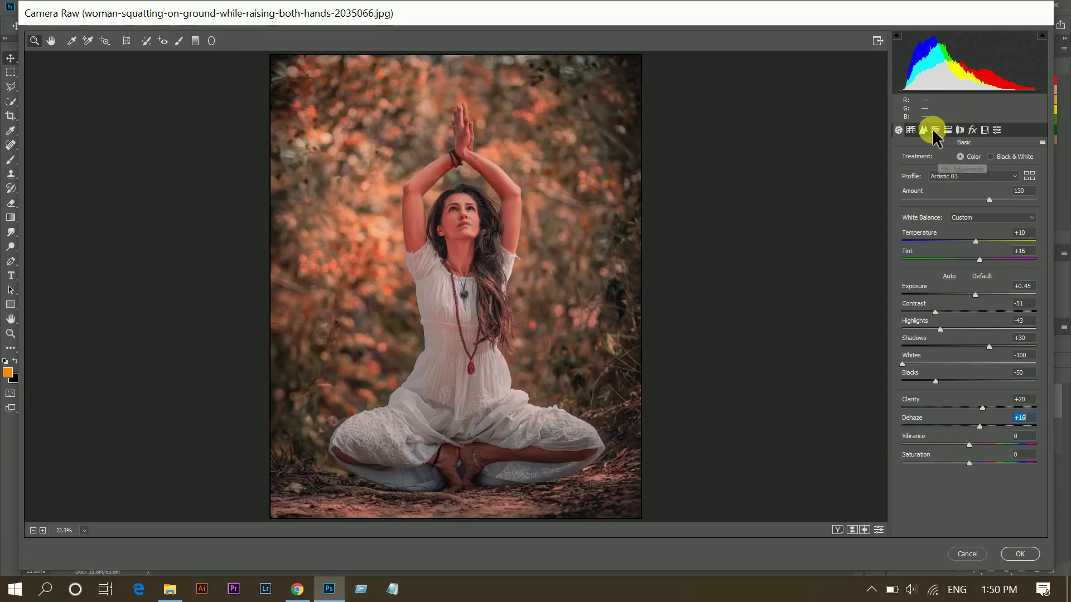
- Shape a faded Point tone curve with a midpoint, black point output 36, and an adjusted white point
{"action": "left_click", "coordinate": [910, 129]}
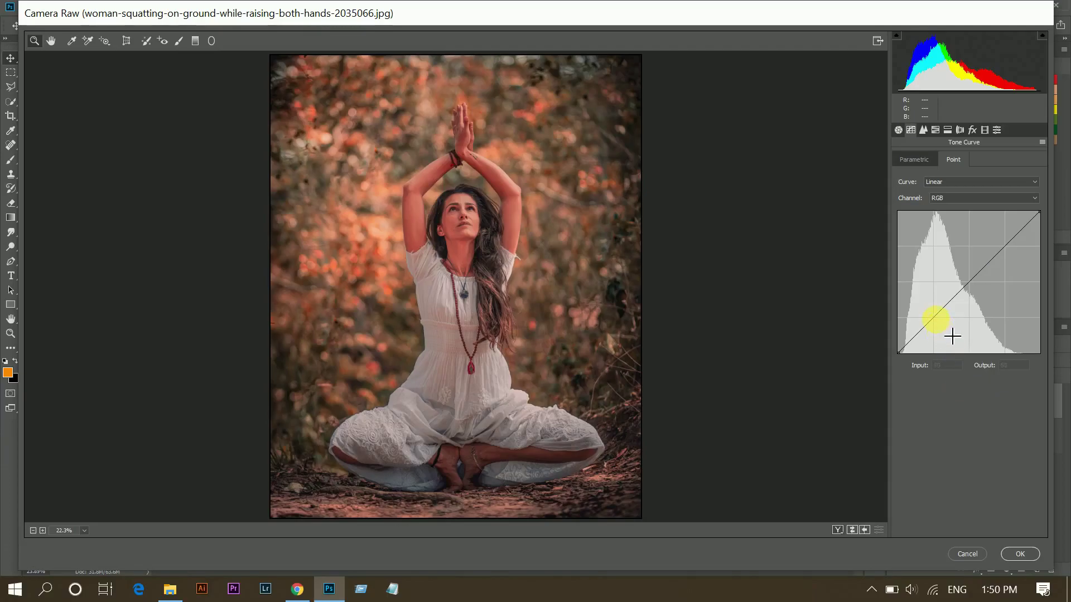
{"action": "left_click", "coordinate": [934, 316]}
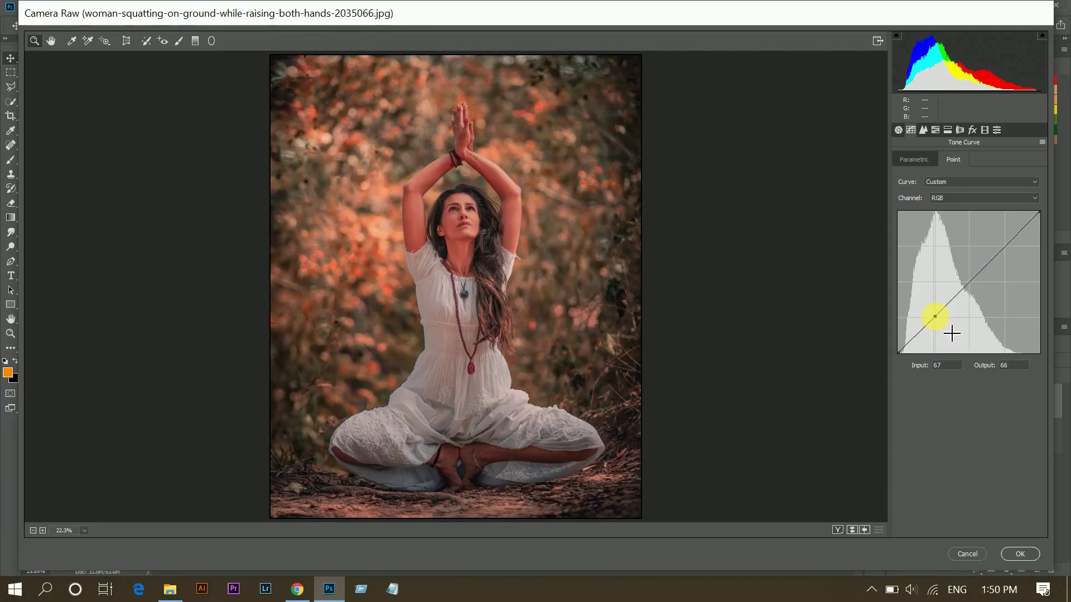
{"action": "left_click_drag", "start_coordinate": [899, 353], "coordinate": [899, 336]}
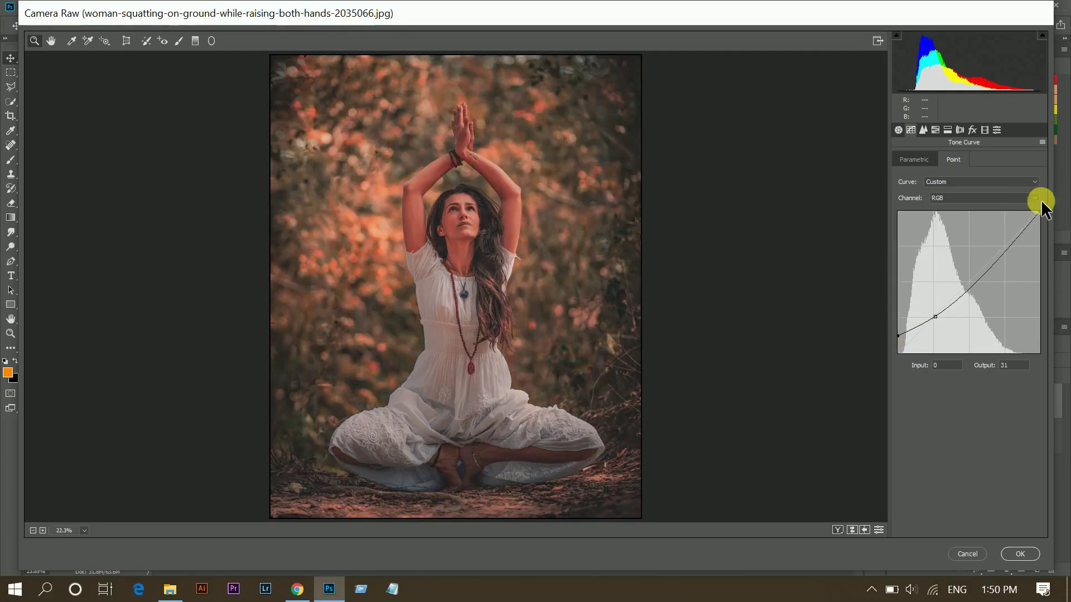
{"action": "left_click_drag", "start_coordinate": [1050, 221], "coordinate": [1032, 209]}
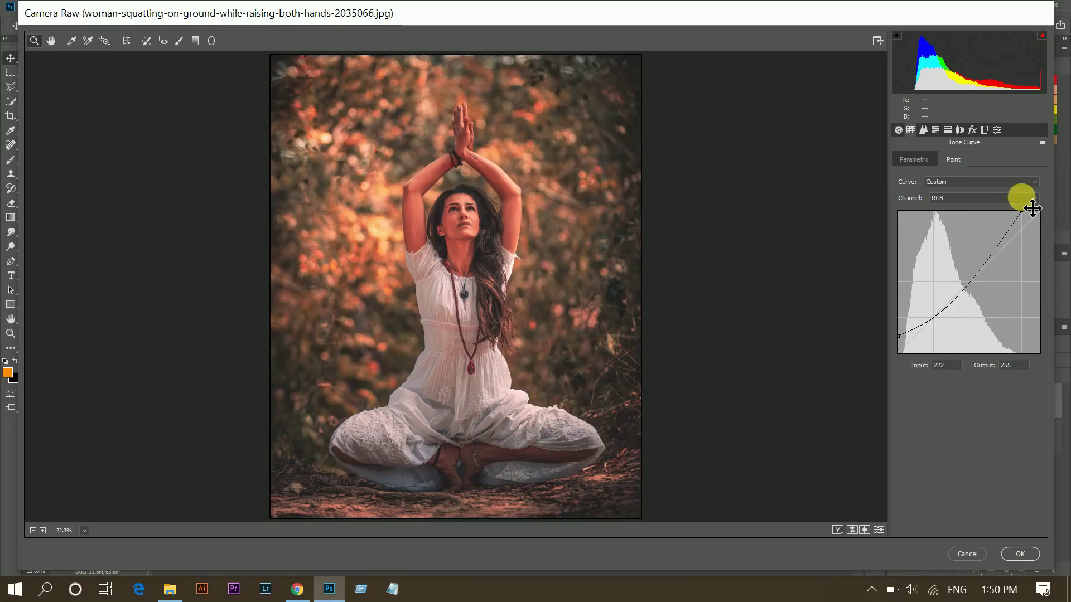
{"action": "left_click_drag", "start_coordinate": [1032, 209], "coordinate": [1039, 209]}
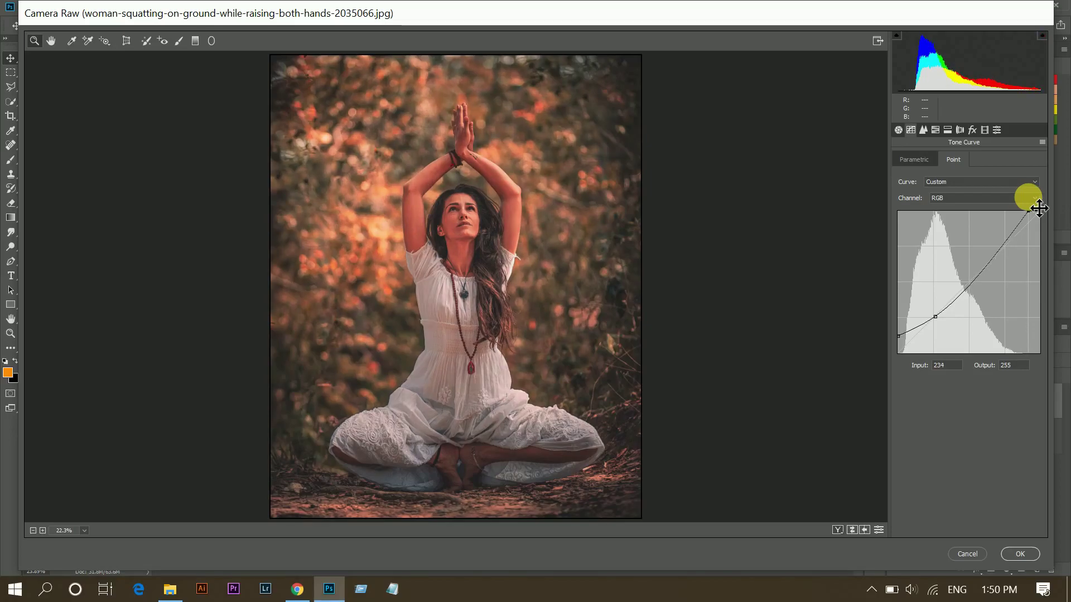
{"action": "left_click_drag", "start_coordinate": [1039, 208], "coordinate": [1045, 207]}
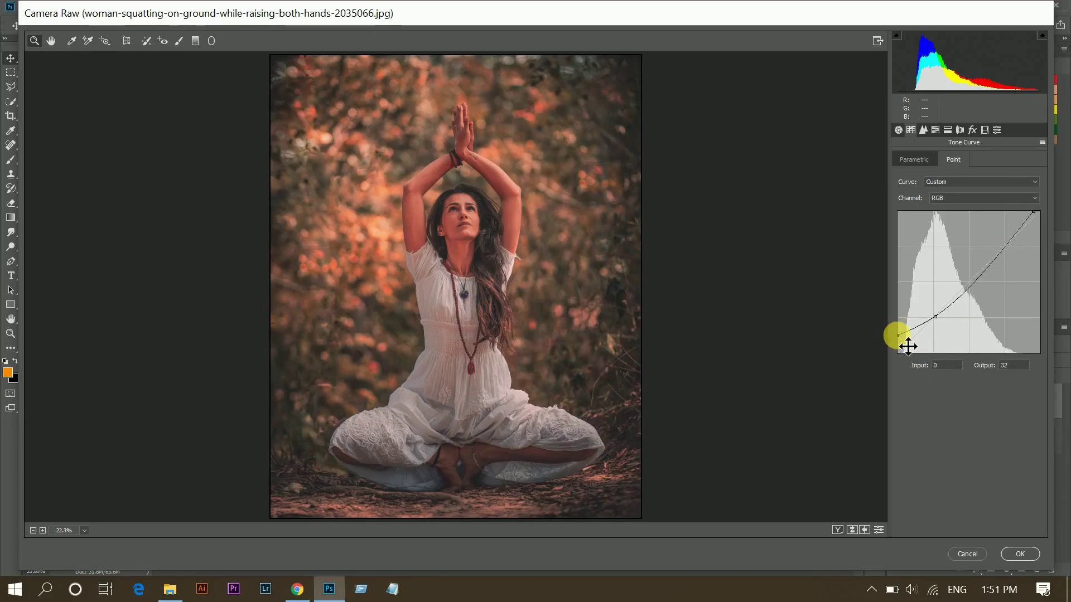
{"action": "key", "text": "Up"}
{"action": "key", "text": "Up"}
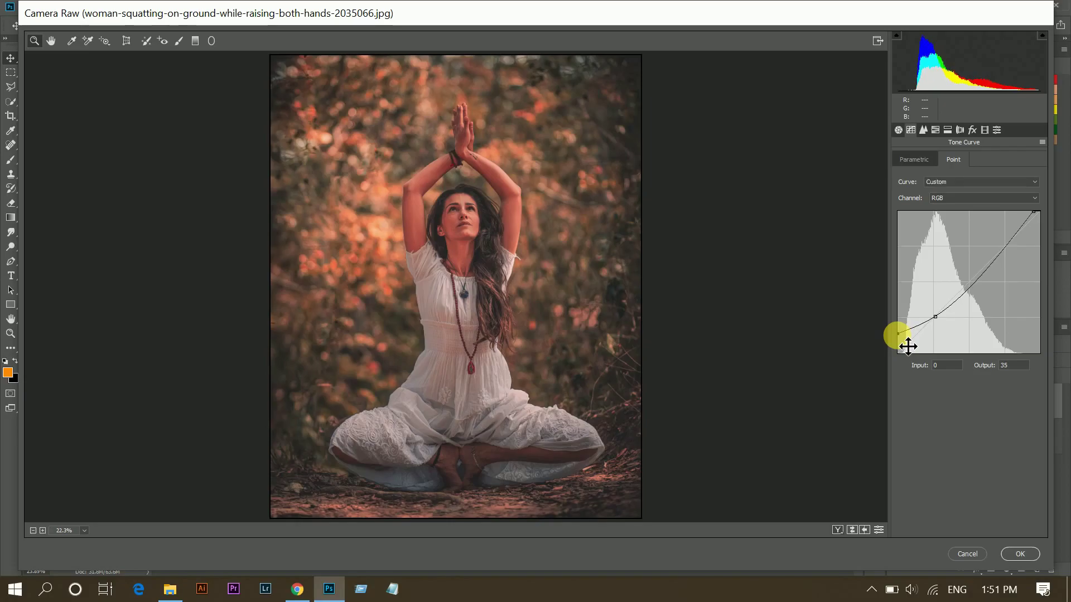
{"action": "key", "text": "Up"}
{"action": "key", "text": "Up"}
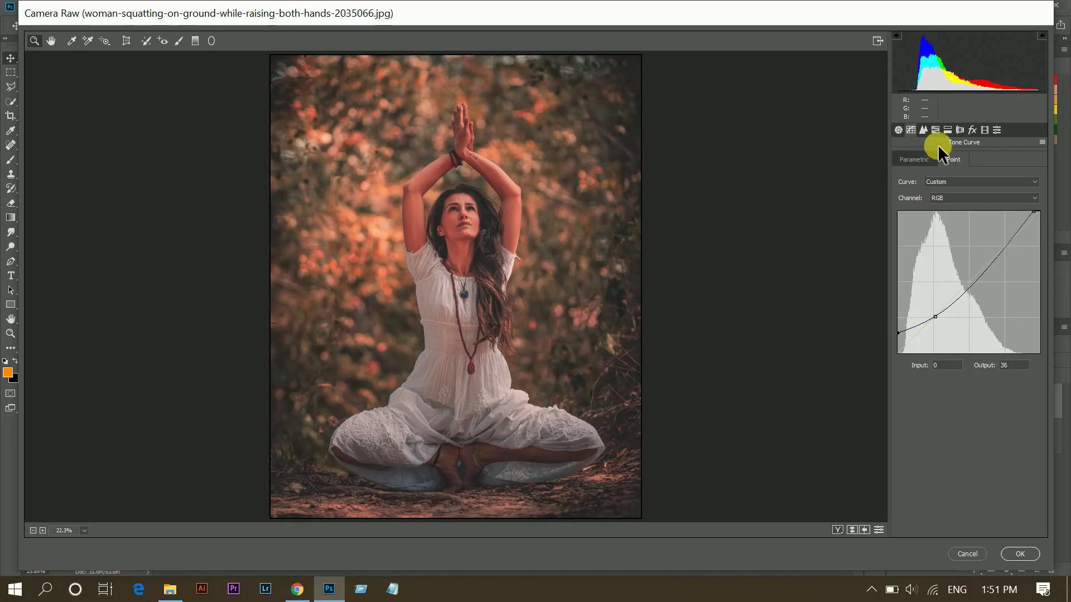
{"action": "left_click", "coordinate": [923, 130]}
- Set Sharpening Amount 20 and Masking 100, with Luminance and Color noise reduction at 15
{"action": "left_click", "coordinate": [919, 176]}
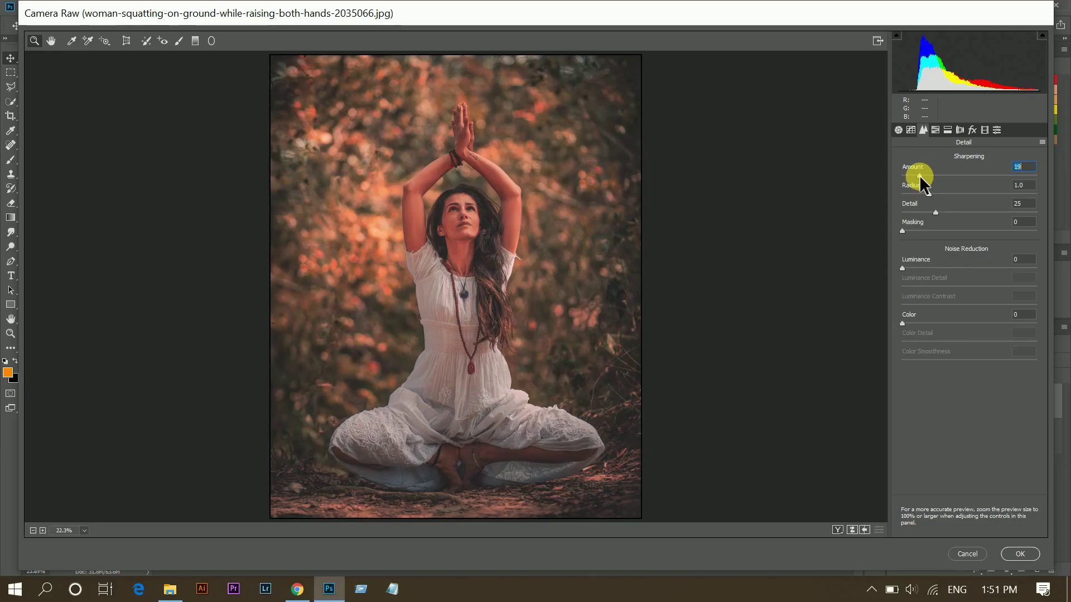
{"action": "key", "text": "Up"}
{"action": "left_click_drag", "start_coordinate": [922, 232], "coordinate": [1066, 233]}
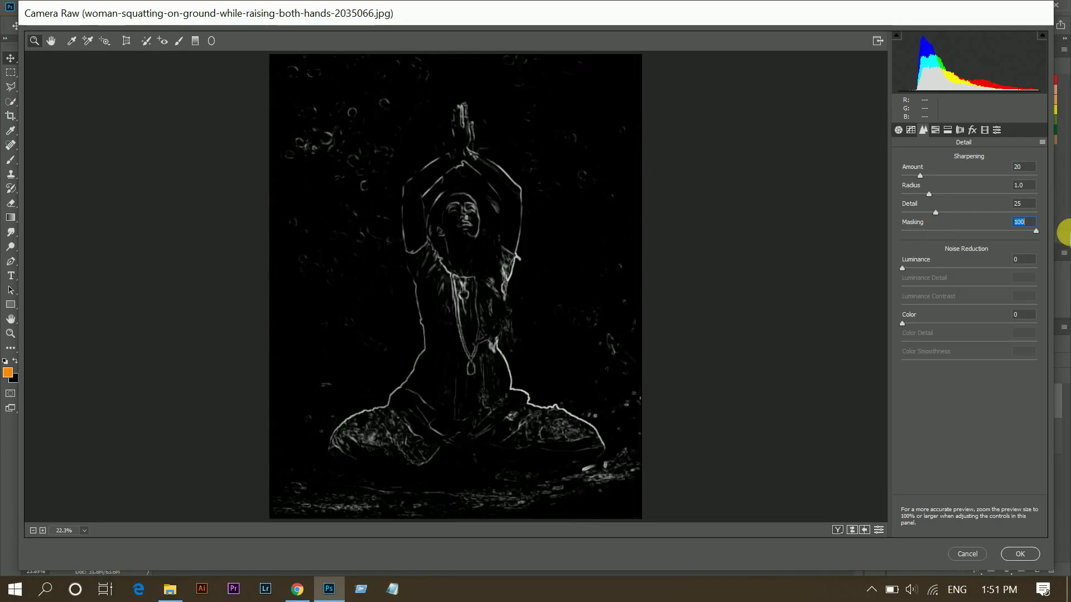
{"action": "left_click_drag", "start_coordinate": [902, 268], "coordinate": [917, 267]}
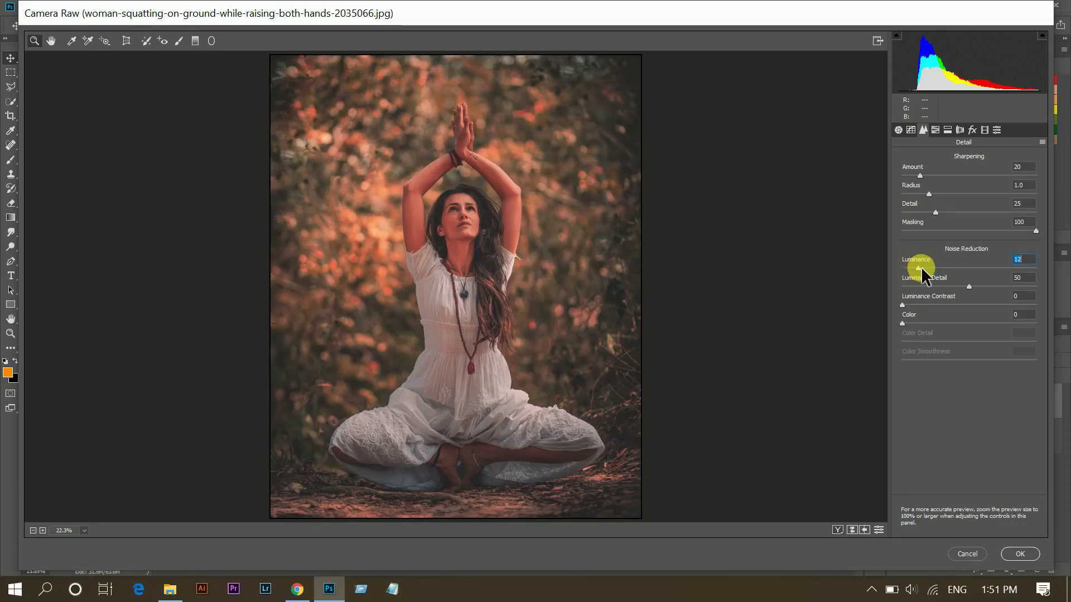
{"action": "left_click_drag", "start_coordinate": [921, 267], "coordinate": [921, 266]}
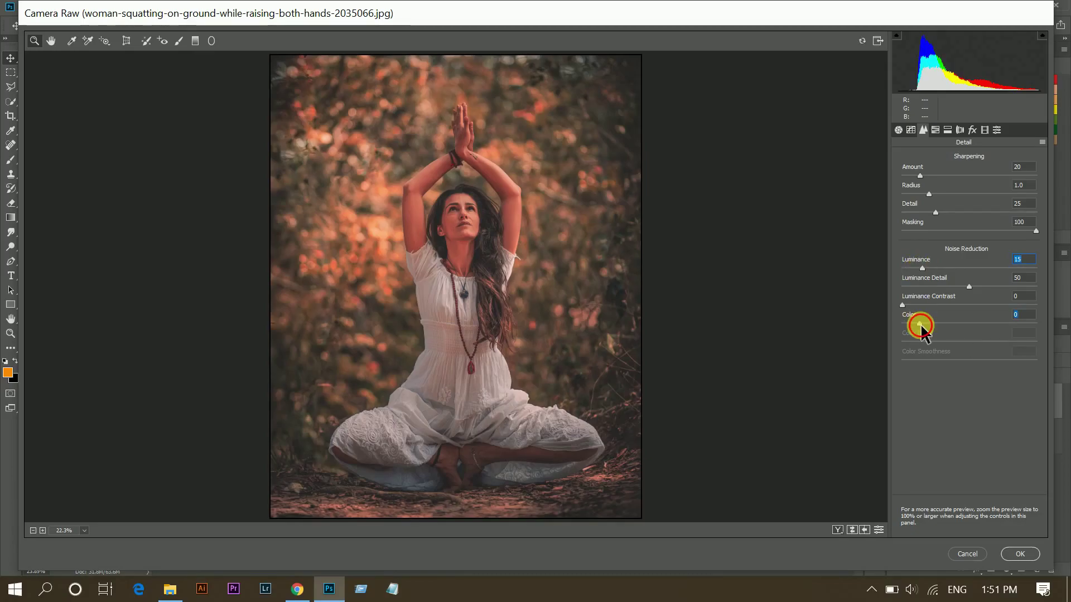
{"action": "left_click_drag", "start_coordinate": [919, 324], "coordinate": [921, 324]}
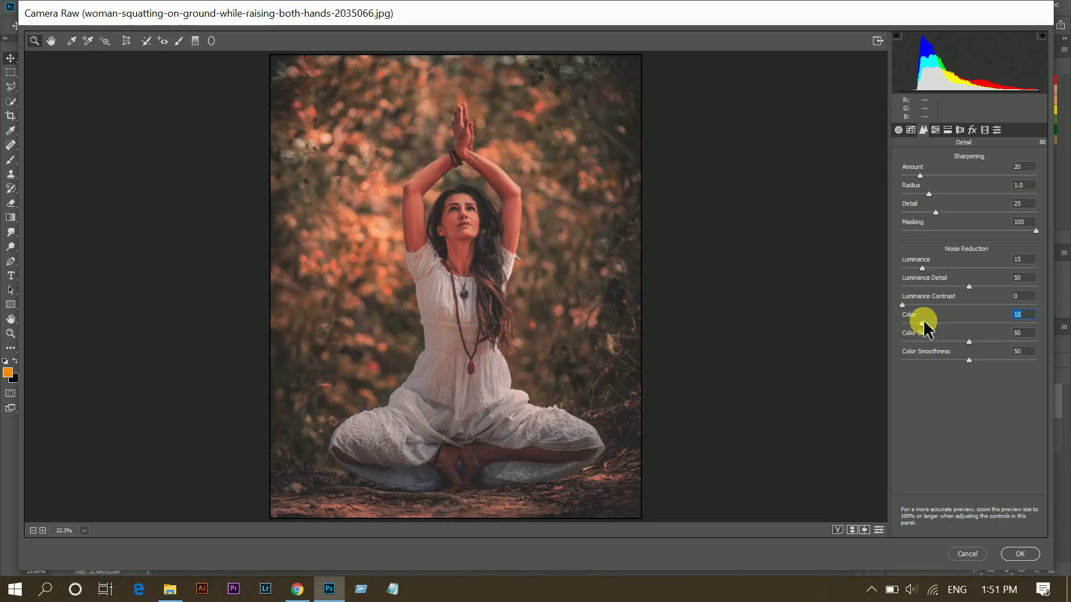
- In HSL Hue, set Yellows, Greens and Blues to -100 and Aquas to -6
{"action": "left_click", "coordinate": [936, 130]}
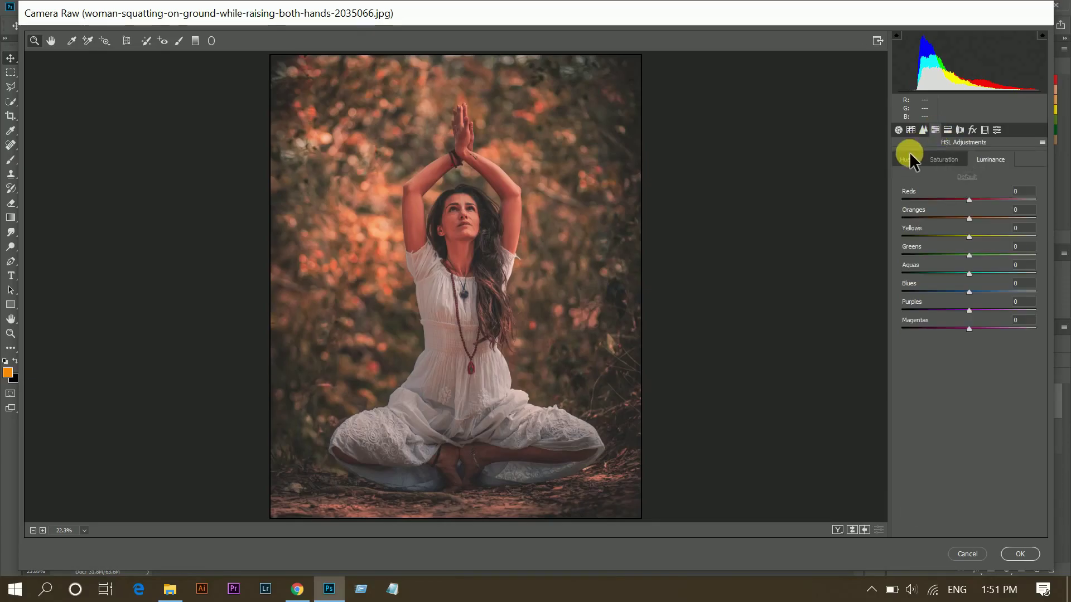
{"action": "left_click", "coordinate": [909, 153]}
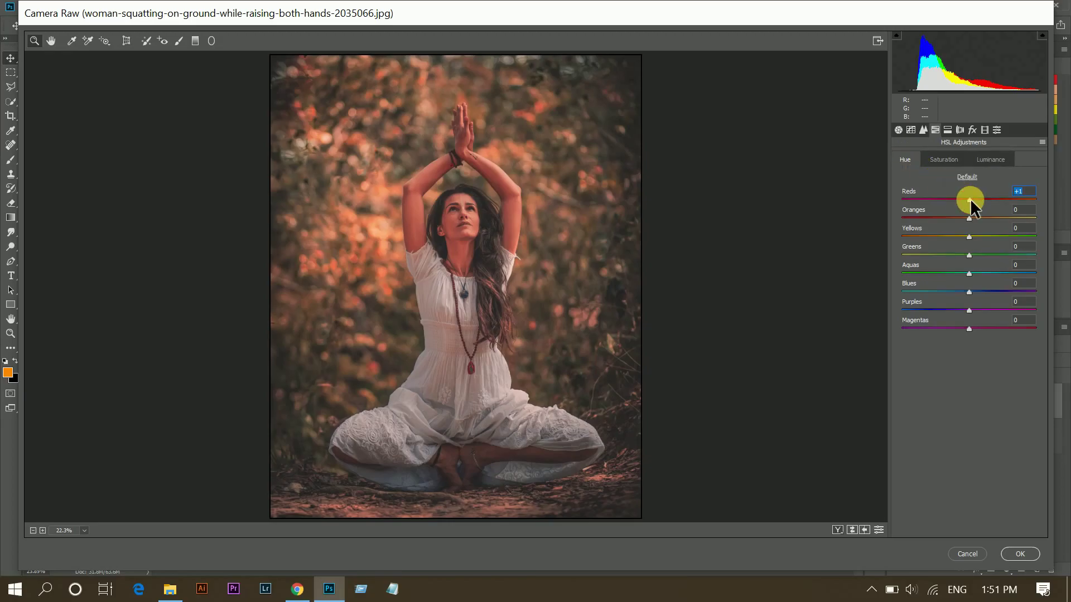
{"action": "left_click_drag", "start_coordinate": [969, 237], "coordinate": [880, 237]}
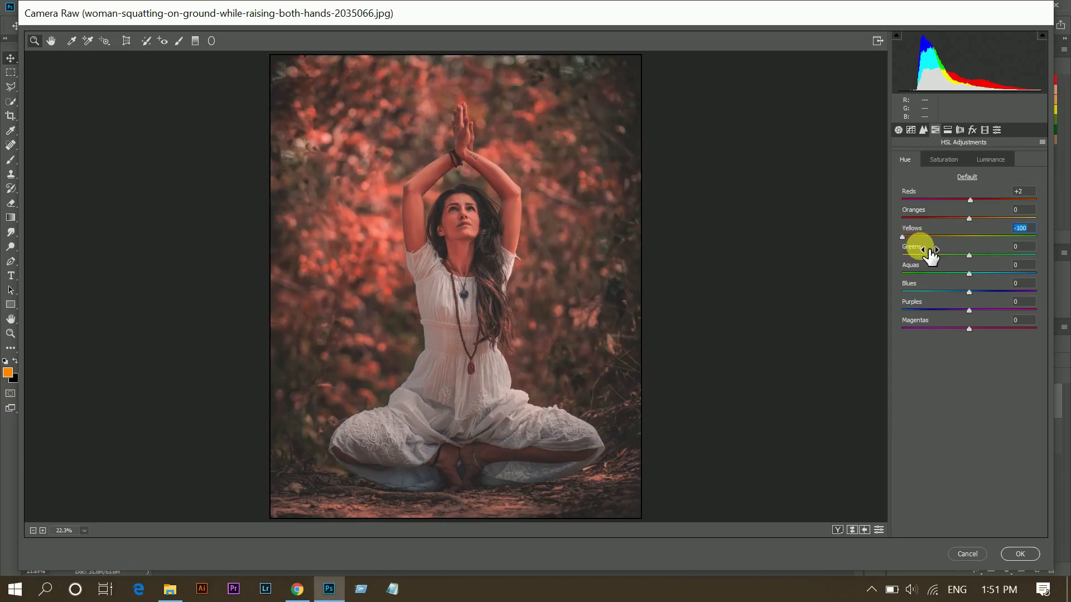
{"action": "left_click_drag", "start_coordinate": [933, 256], "coordinate": [866, 254]}
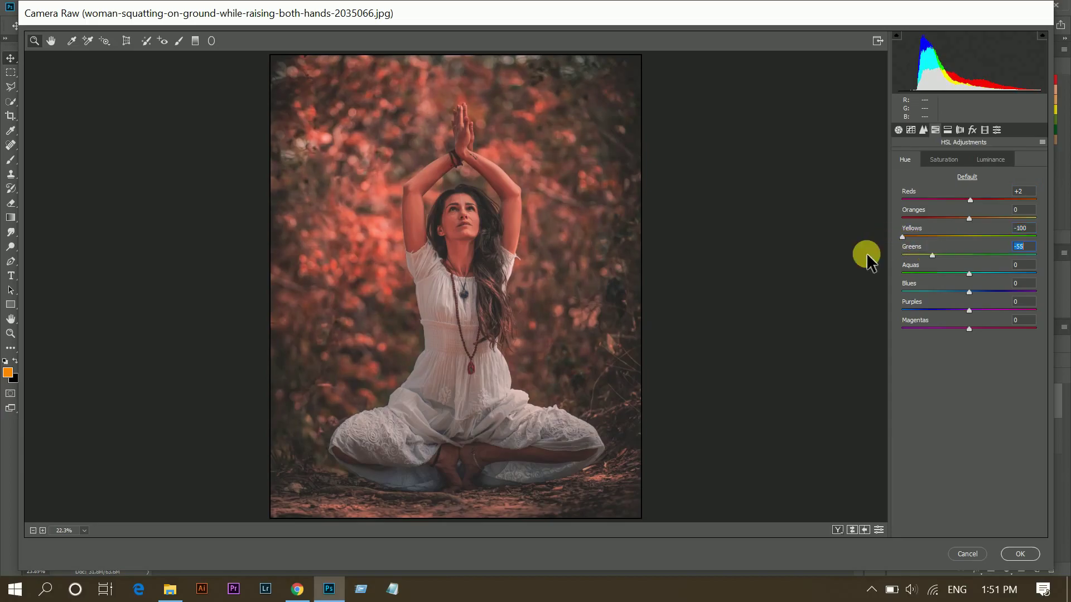
{"action": "left_click_drag", "start_coordinate": [948, 273], "coordinate": [968, 270]}
{"action": "left_click_drag", "start_coordinate": [963, 291], "coordinate": [872, 294]}
- In HSL Saturation, set Reds to +2 and lower Oranges to -45
{"action": "left_click", "coordinate": [956, 162]}
{"action": "left_click", "coordinate": [974, 200]}
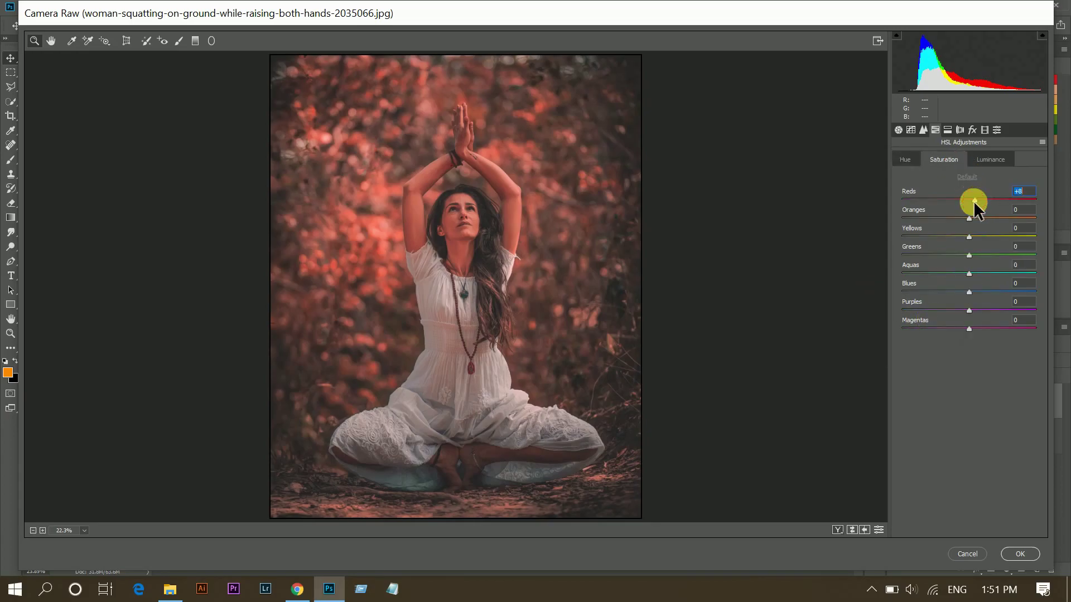
{"action": "key", "text": "Down"}
{"action": "key", "text": "Down"}
{"action": "key", "text": "Down"}
{"action": "left_click_drag", "start_coordinate": [968, 218], "coordinate": [949, 217]}
{"action": "key", "text": "Down"}
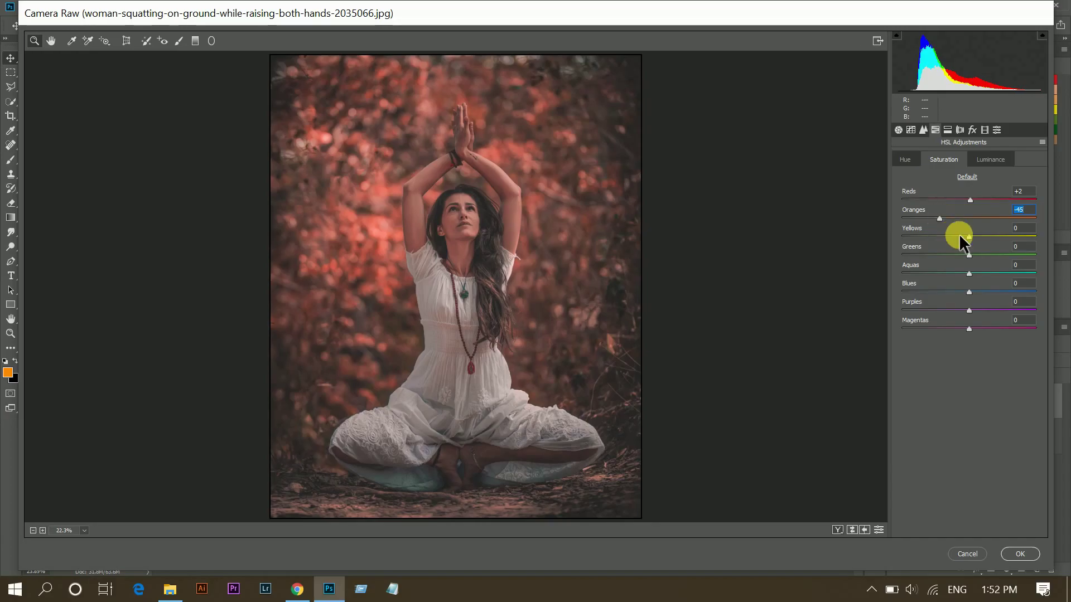
- Set Yellows and Greens to +100, Aquas +6, Blues -60, and Purples and Magentas -100
{"action": "left_click_drag", "start_coordinate": [958, 237], "coordinate": [1065, 237]}
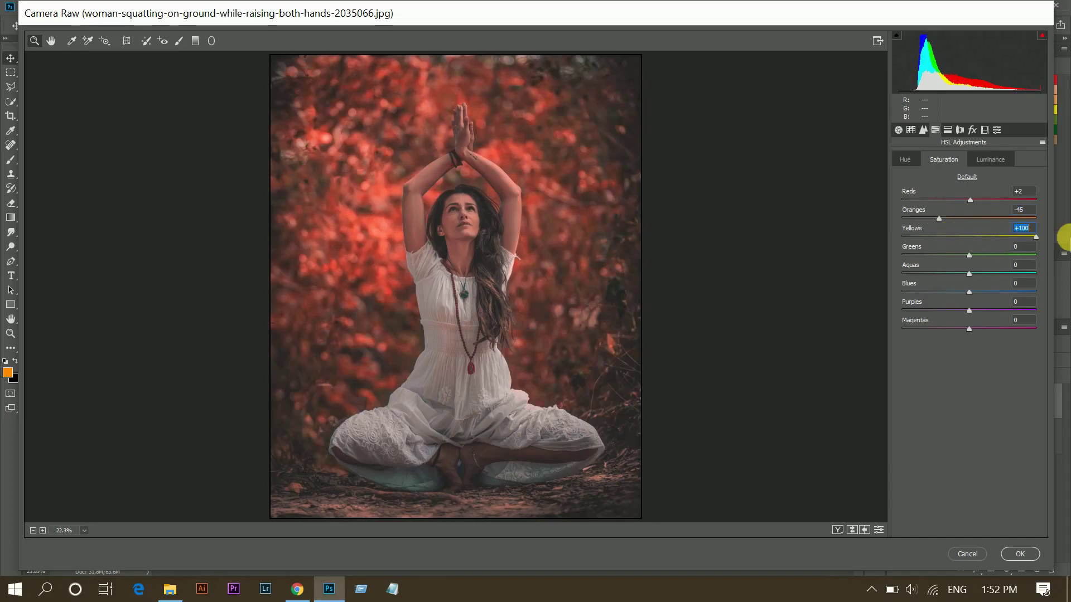
{"action": "left_click_drag", "start_coordinate": [1008, 256], "coordinate": [1049, 257]}
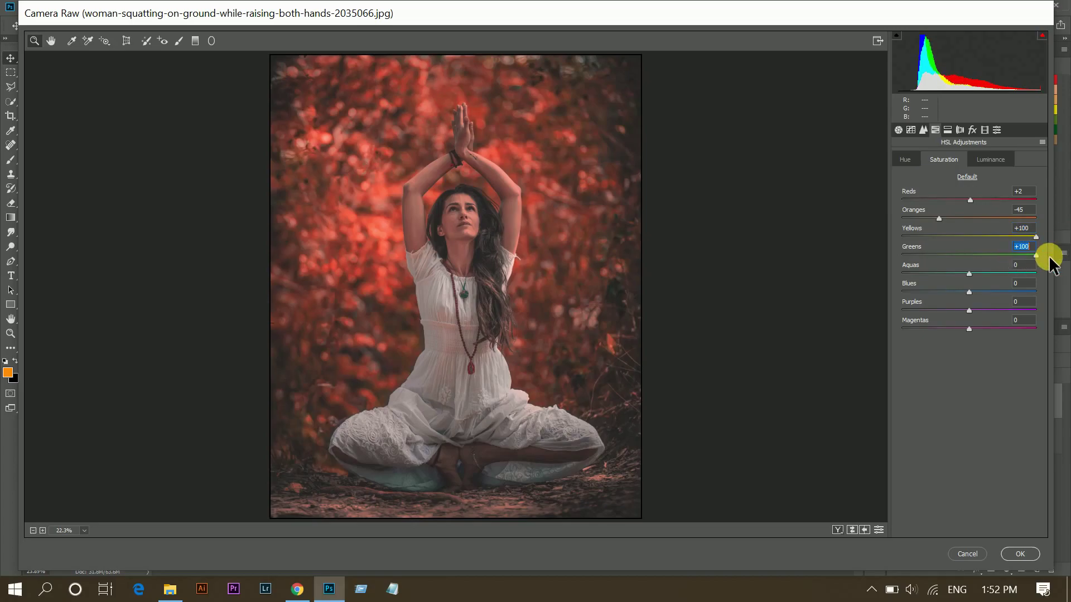
{"action": "left_click", "coordinate": [975, 273]}
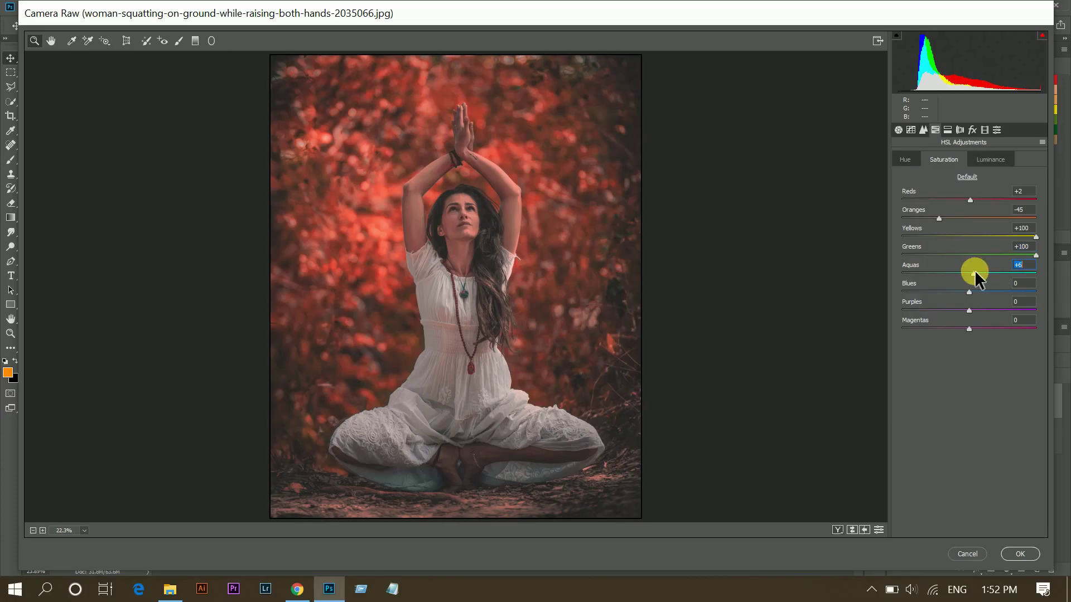
{"action": "left_click", "coordinate": [945, 292]}
{"action": "left_click_drag", "start_coordinate": [940, 291], "coordinate": [839, 309]}
{"action": "left_click_drag", "start_coordinate": [909, 327], "coordinate": [824, 326]}
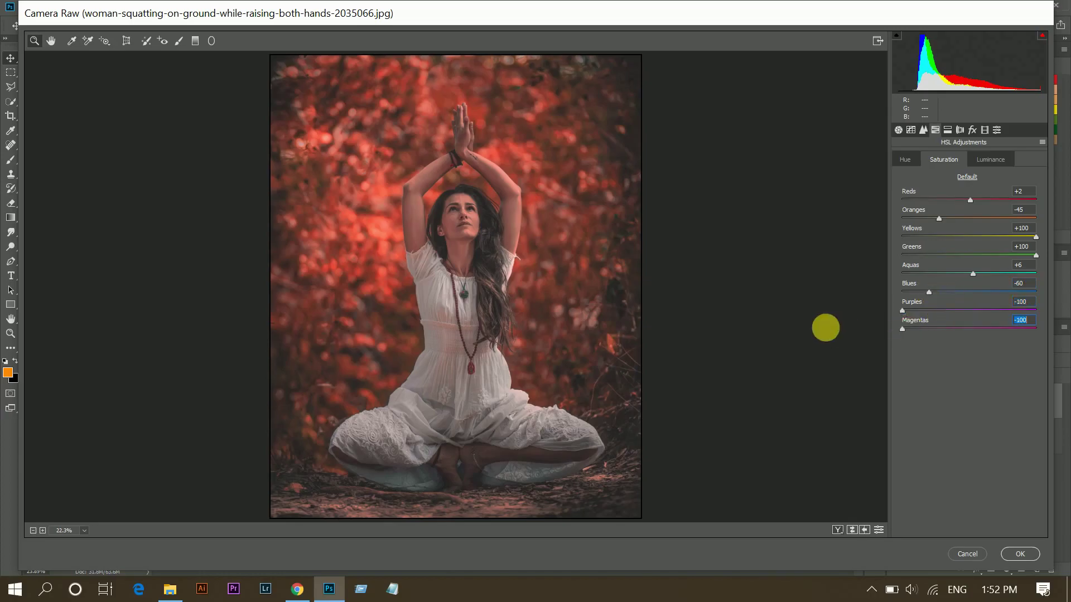
- Set HSL Luminance to Reds +4, Oranges +31 and Blues -20
{"action": "left_click", "coordinate": [995, 159]}
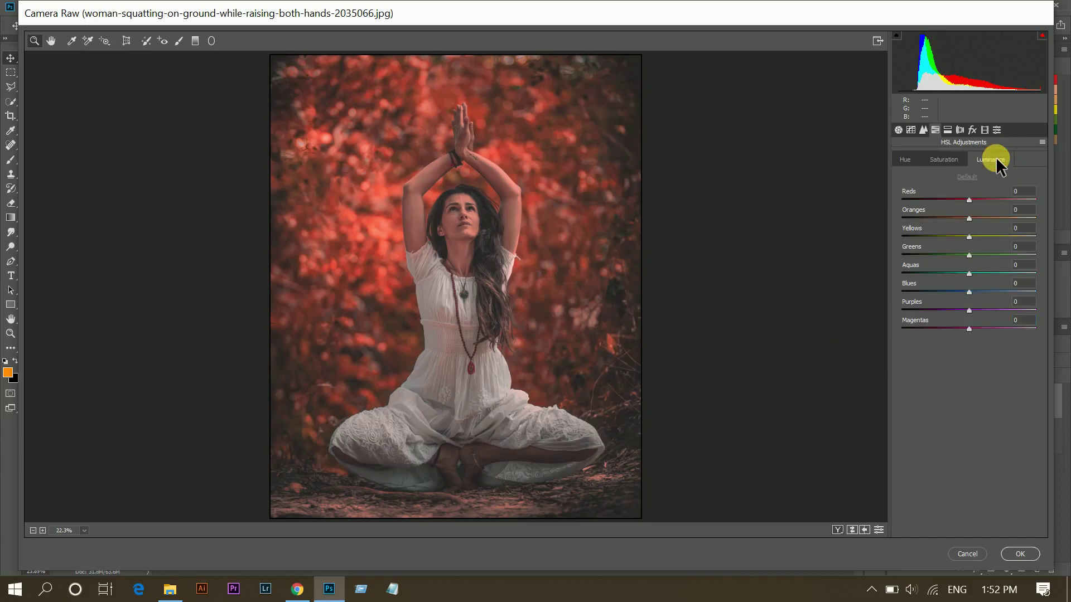
{"action": "left_click", "coordinate": [976, 201]}
{"action": "left_click_drag", "start_coordinate": [969, 218], "coordinate": [994, 219]}
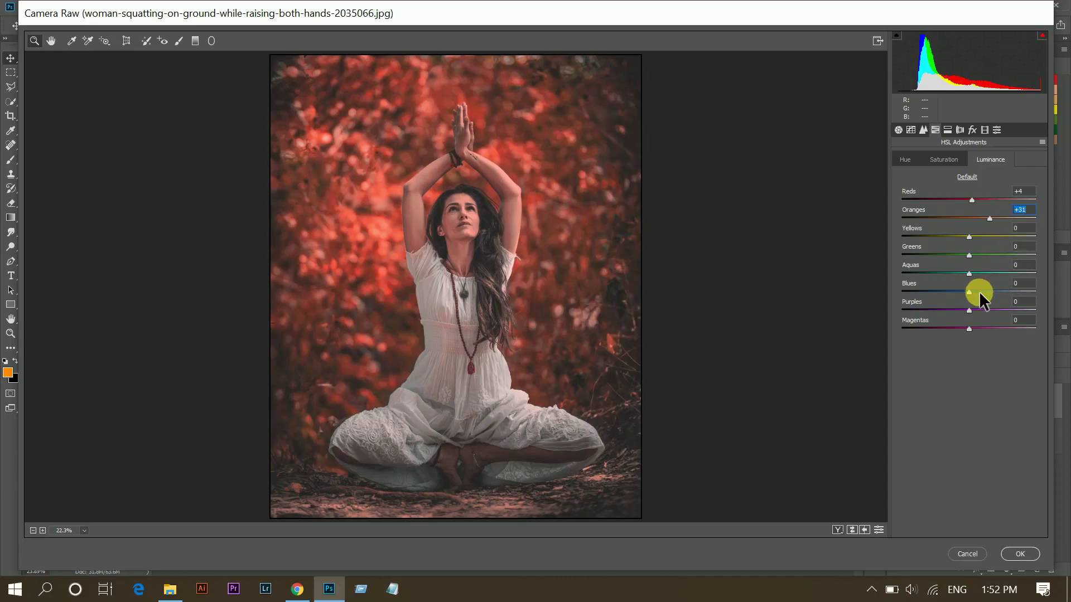
{"action": "left_click_drag", "start_coordinate": [955, 293], "coordinate": [949, 293]}
- Add a post-crop vignette with amount -14, midpoint 15, roundness +80 and feather 32
{"action": "left_click", "coordinate": [975, 132]}
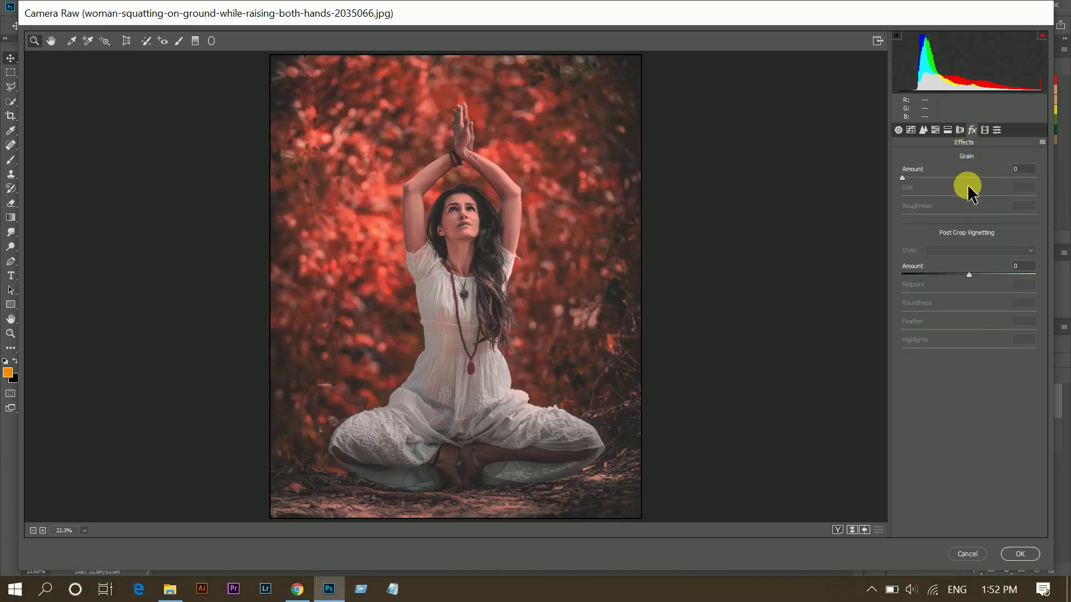
{"action": "left_click", "coordinate": [957, 276]}
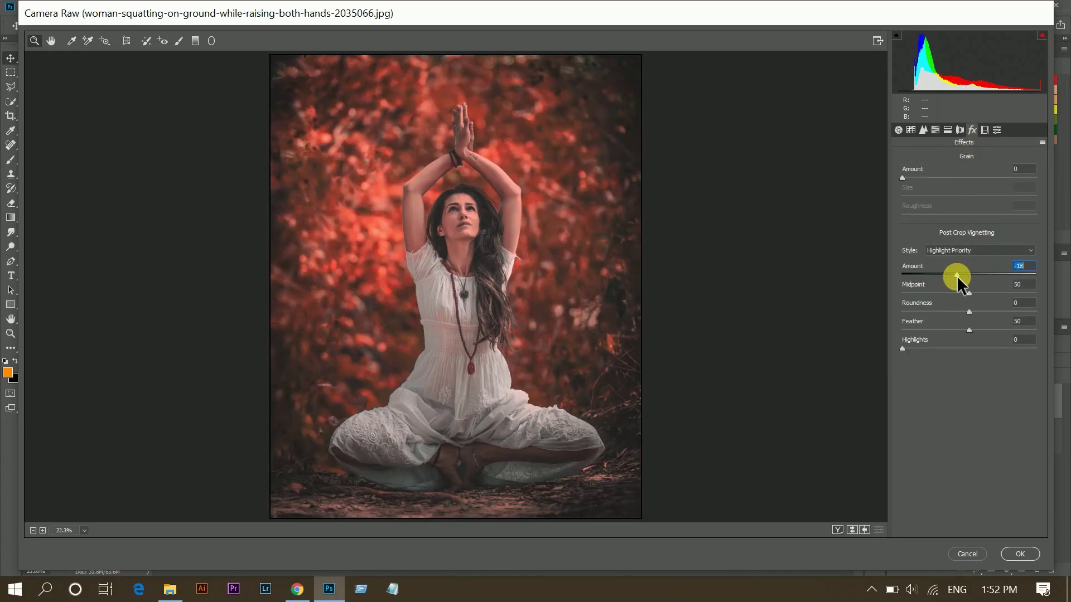
{"action": "left_click_drag", "start_coordinate": [951, 275], "coordinate": [958, 275]}
{"action": "left_click_drag", "start_coordinate": [968, 293], "coordinate": [924, 294]}
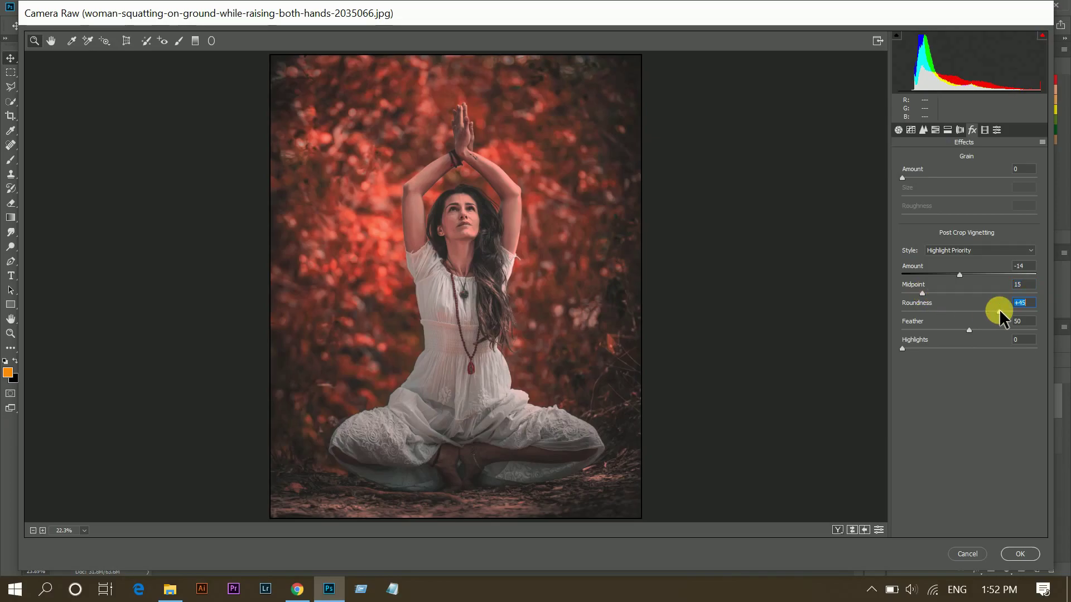
{"action": "left_click_drag", "start_coordinate": [999, 311], "coordinate": [1022, 310]}
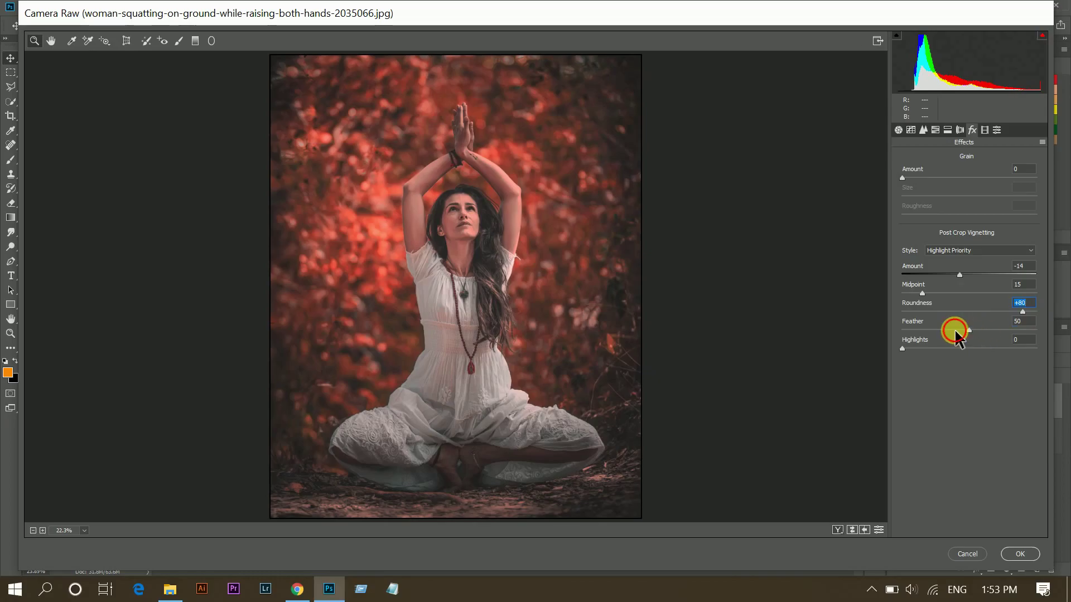
{"action": "mouse_move", "coordinate": [955, 332]}
{"action": "left_mouse_down"}
{"action": "mouse_move", "coordinate": [919, 334]}
{"action": "mouse_move", "coordinate": [955, 330]}
{"action": "mouse_move", "coordinate": [946, 326]}
{"action": "left_mouse_up"}
- In Basic, set Exposure to +0.35, Shadows to +48 and Whites to -56
{"action": "left_click", "coordinate": [898, 130]}
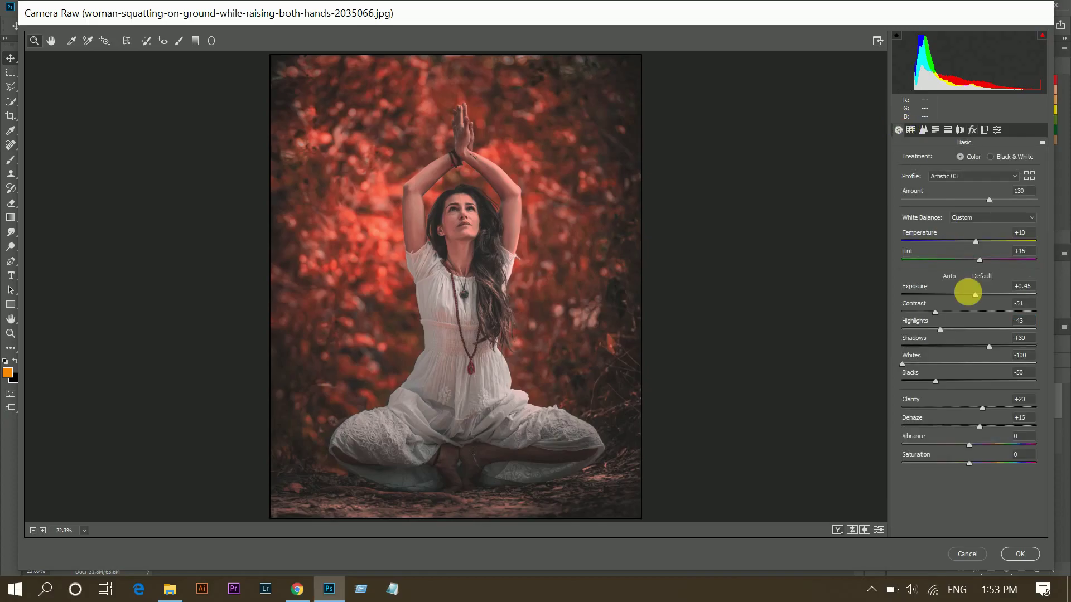
{"action": "left_click_drag", "start_coordinate": [976, 294], "coordinate": [973, 292]}
{"action": "double_click", "coordinate": [978, 294]}
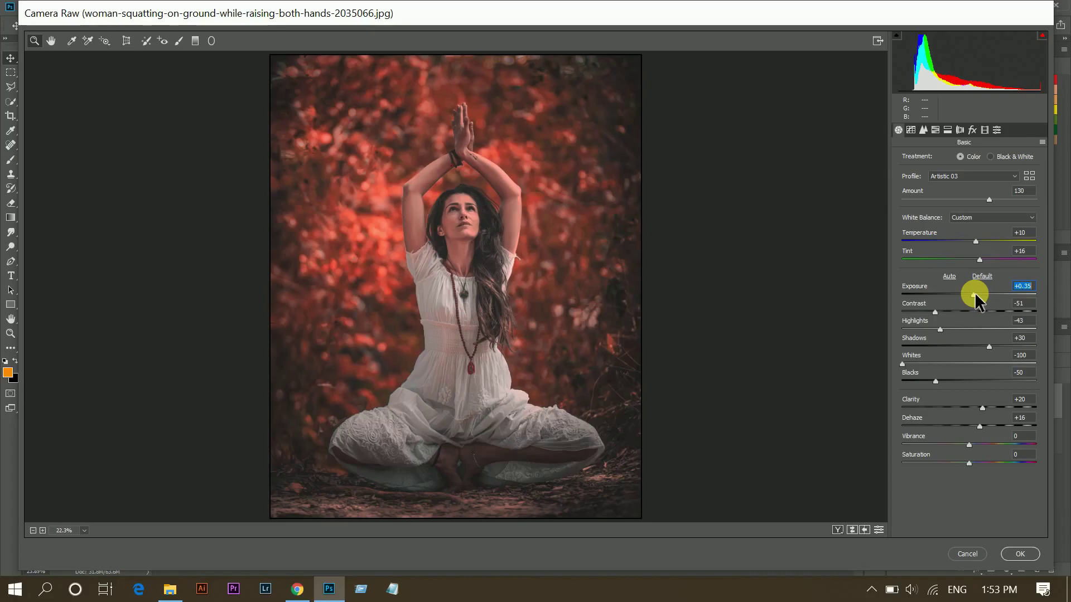
{"action": "left_click", "coordinate": [1000, 347]}
{"action": "mouse_move", "coordinate": [919, 363]}
{"action": "left_mouse_down"}
{"action": "mouse_move", "coordinate": [942, 362]}
{"action": "mouse_move", "coordinate": [933, 362]}
{"action": "left_mouse_up"}
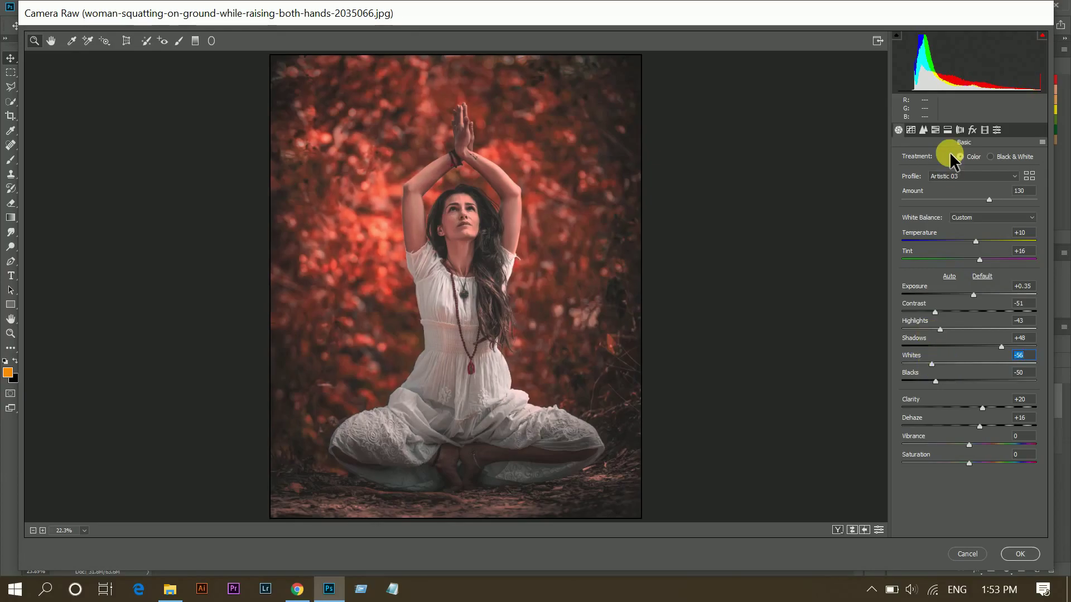
- Drag the Tone Curve's top-right point left to input 231 to steepen highlights
{"action": "left_click", "coordinate": [915, 129]}
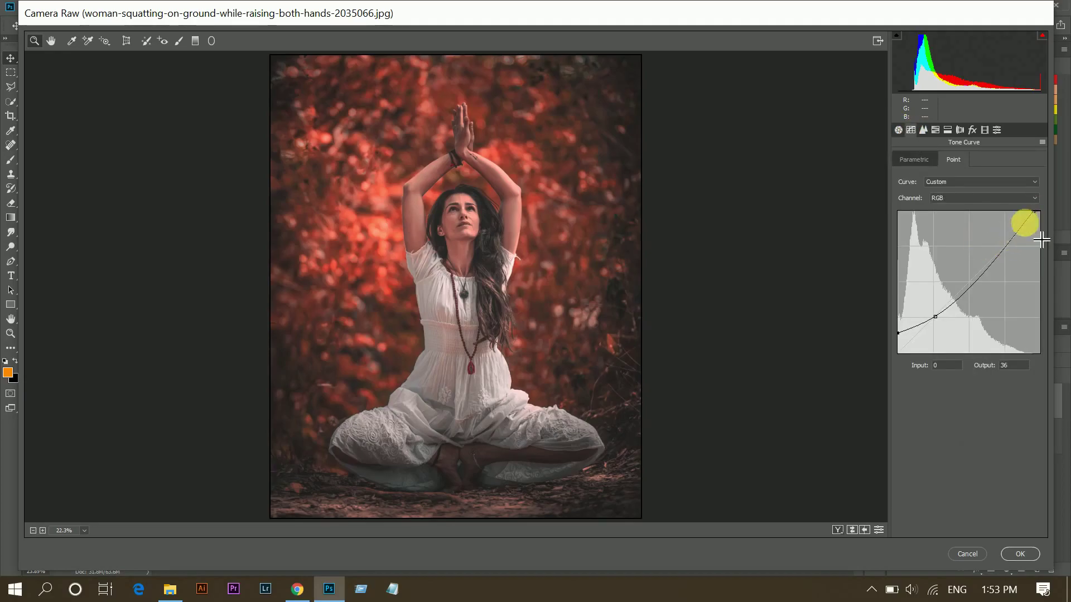
{"action": "left_click", "coordinate": [1033, 213]}
{"action": "left_click_drag", "start_coordinate": [1042, 223], "coordinate": [1037, 219]}
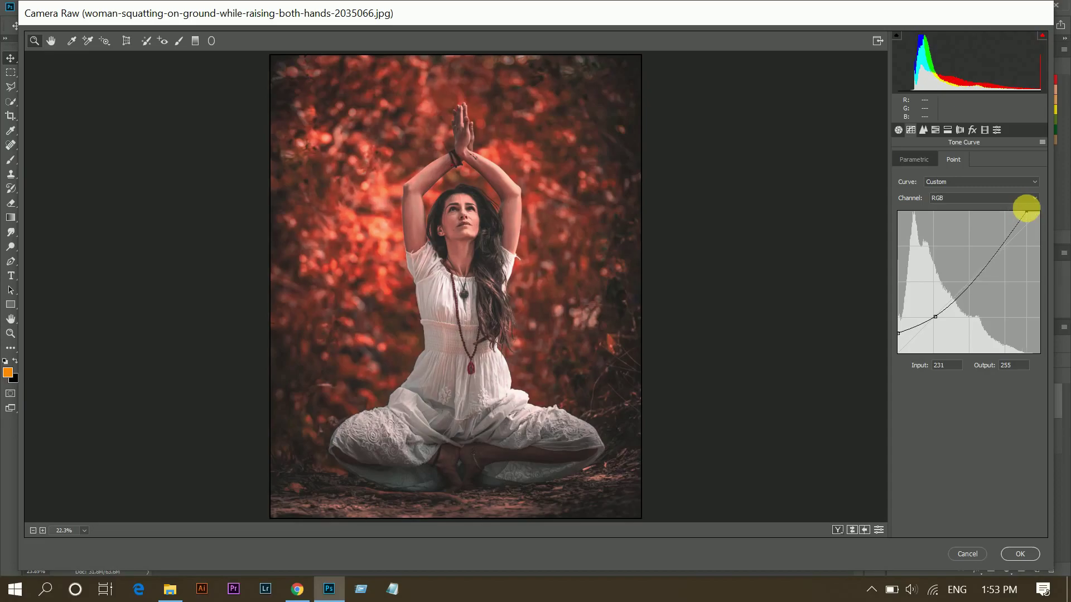
{"action": "left_click", "coordinate": [936, 129]}
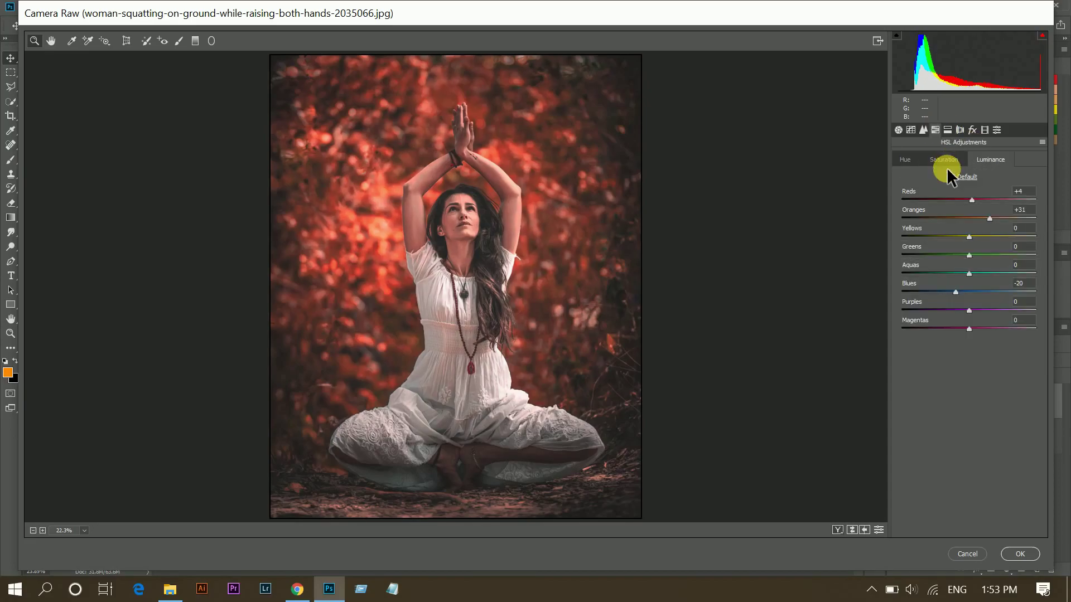
- Check orange saturation at -45, then raise Oranges luminance to +38
{"action": "left_click", "coordinate": [945, 162]}
{"action": "left_click", "coordinate": [924, 217]}
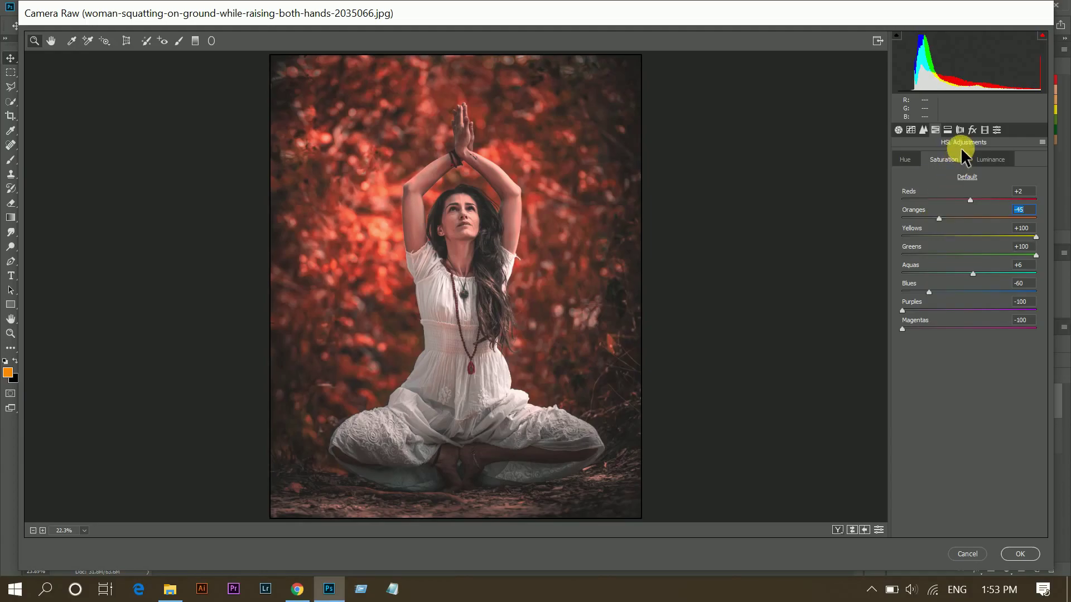
{"action": "left_click", "coordinate": [983, 160]}
{"action": "left_click_drag", "start_coordinate": [991, 217], "coordinate": [996, 217]}
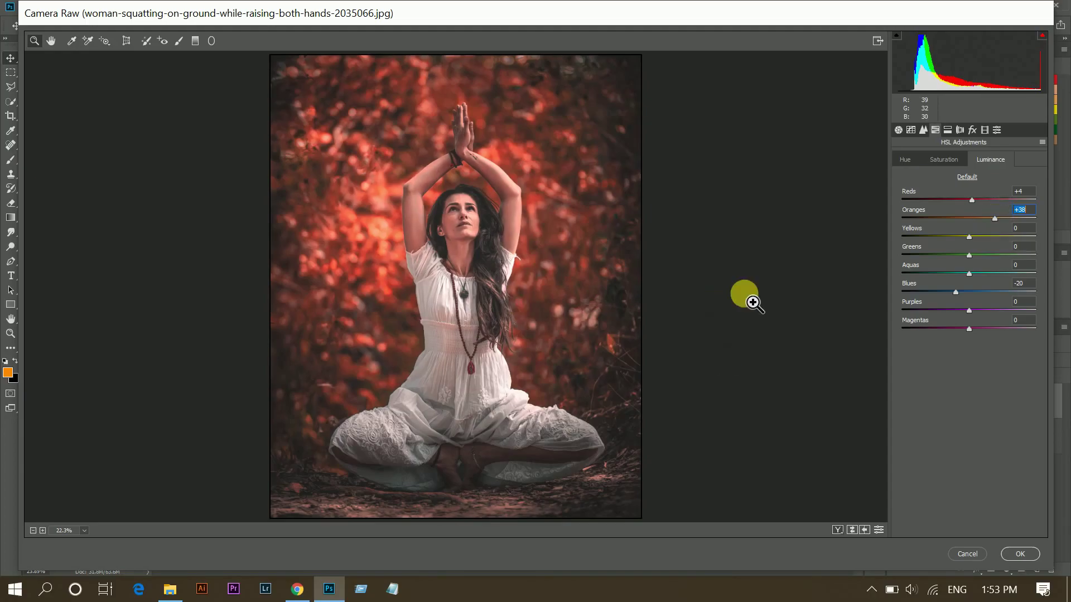
{"action": "left_click", "coordinate": [899, 131]}
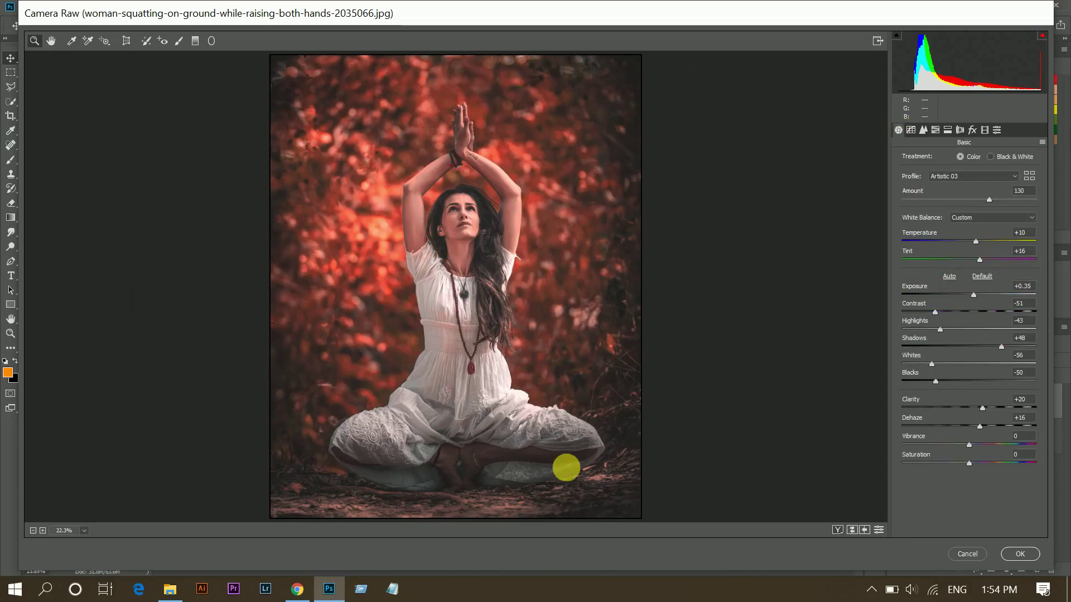
- Compare Before/After side by side, nudge the Yellows hue, then apply the Camera Raw filter
{"action": "key", "text": "q"}
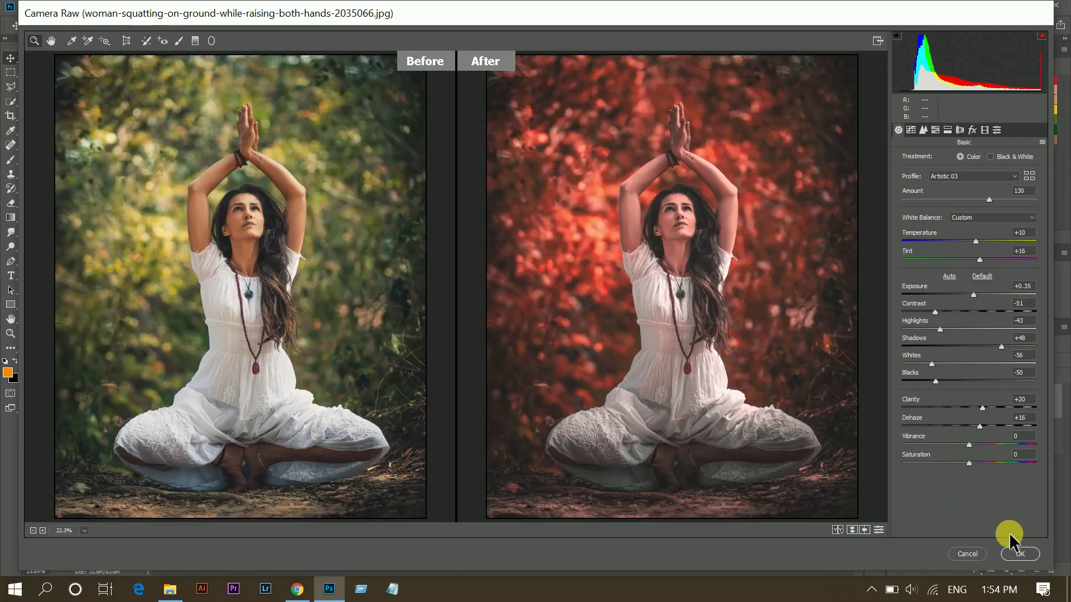
{"action": "left_click", "coordinate": [936, 131]}
{"action": "left_click", "coordinate": [906, 161]}
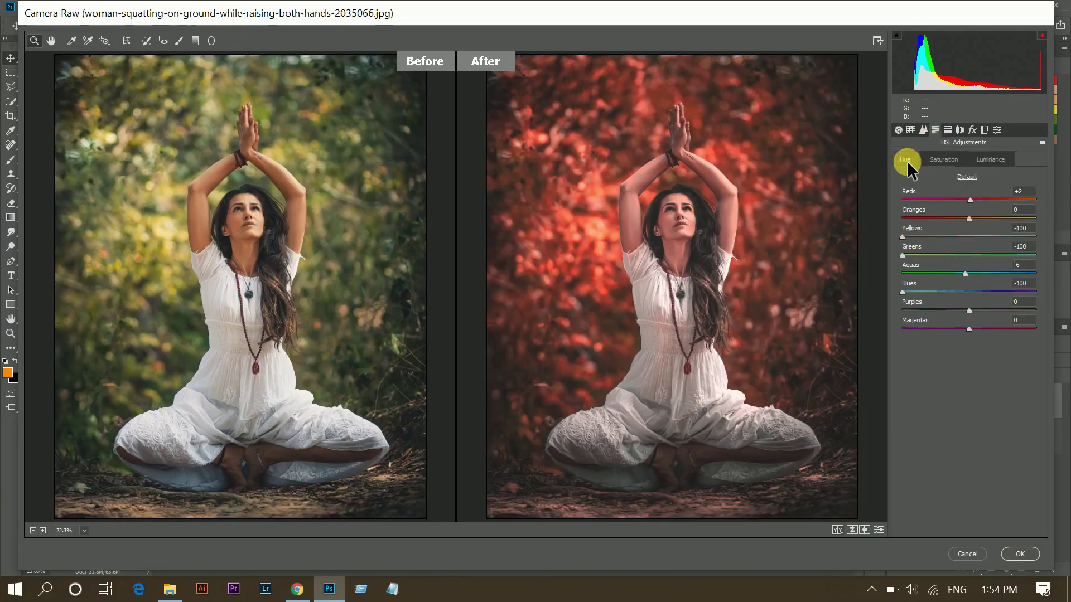
{"action": "mouse_move", "coordinate": [902, 236]}
{"action": "left_mouse_down"}
{"action": "mouse_move", "coordinate": [923, 237]}
{"action": "mouse_move", "coordinate": [893, 236]}
{"action": "left_mouse_up"}
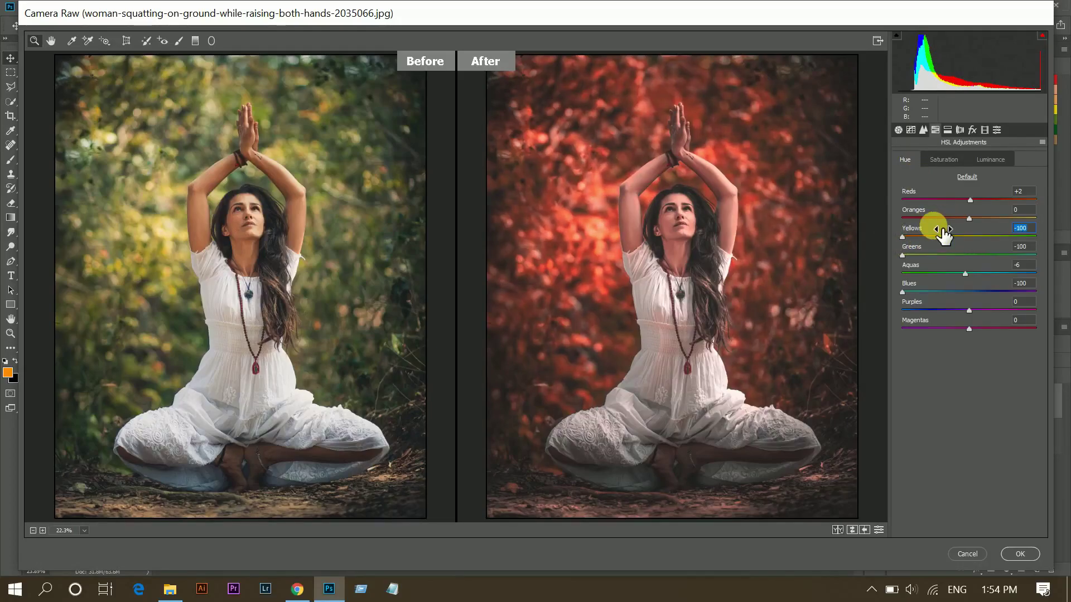
{"action": "left_click", "coordinate": [898, 129]}
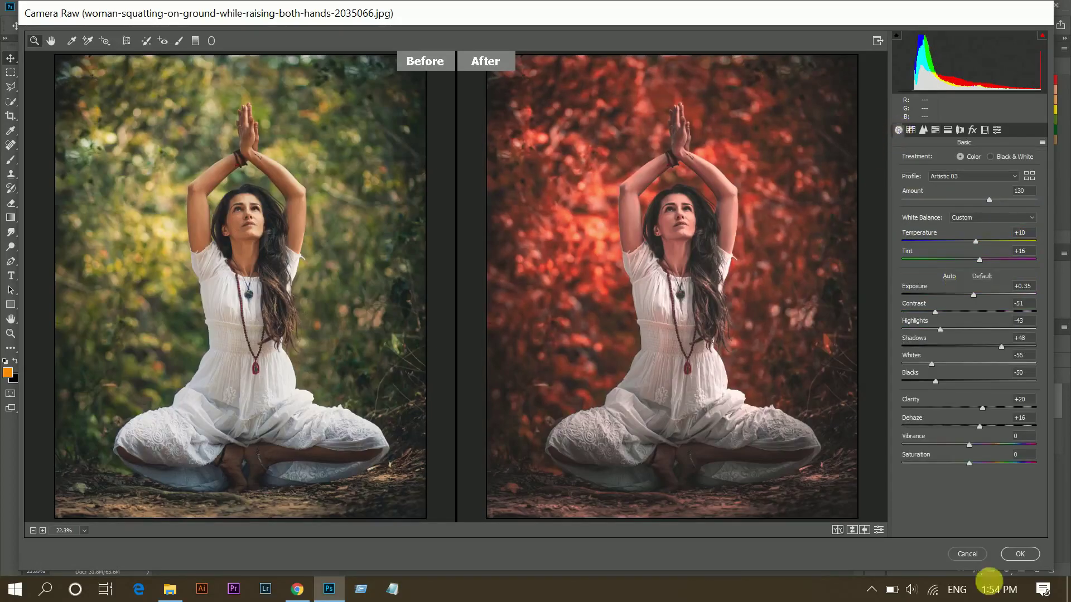
{"action": "left_click", "coordinate": [1021, 554]}
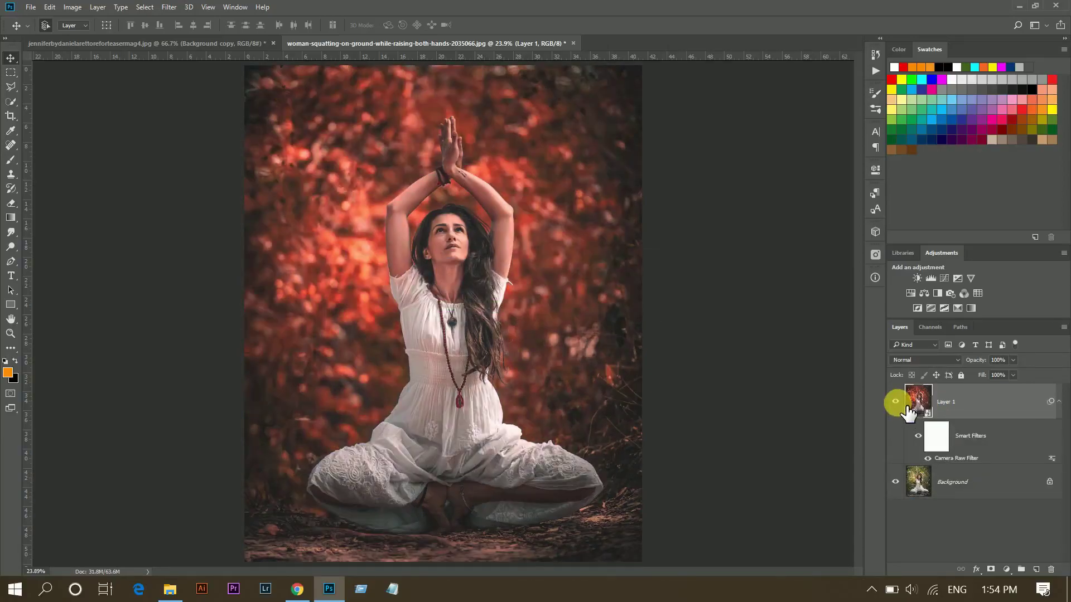
- Toggle Layer 1's grade, then toggle the jenniferbydaniela Background copy grade off and on
{"action": "left_click", "coordinate": [895, 402]}
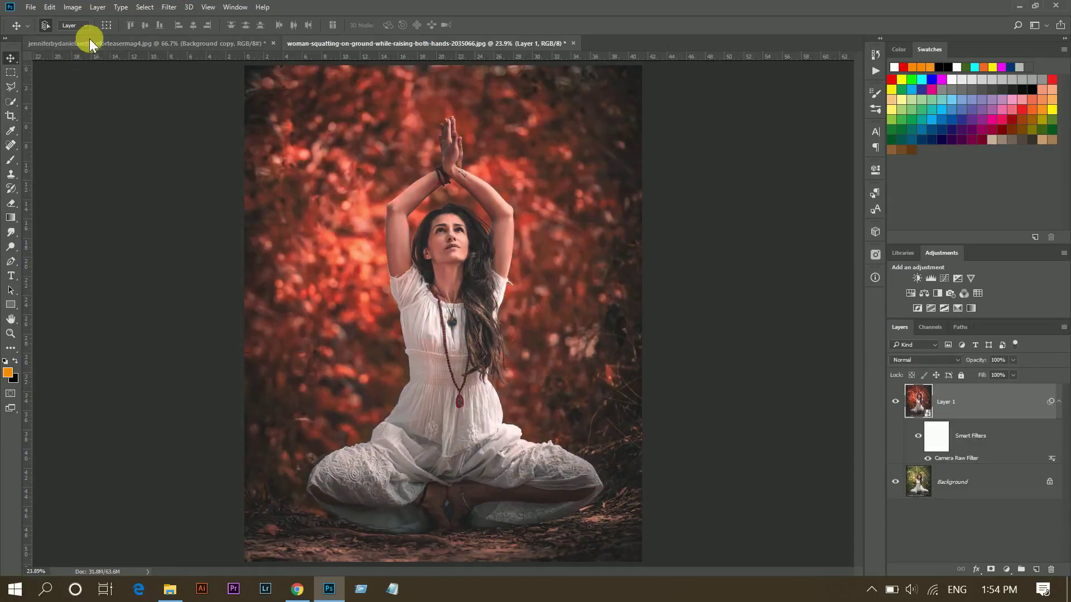
{"action": "left_click", "coordinate": [84, 43]}
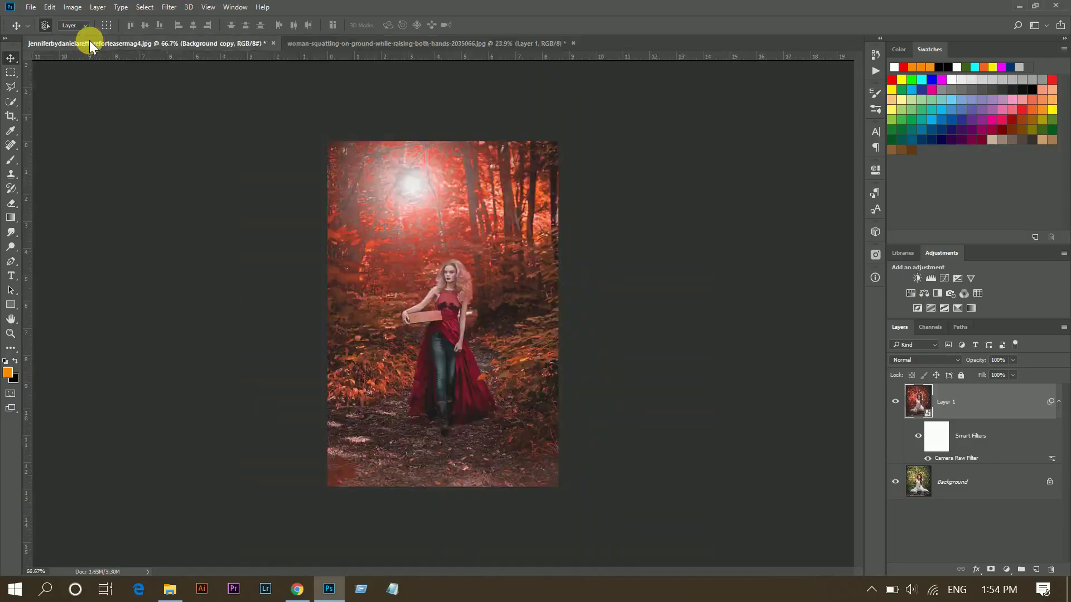
{"action": "left_click", "coordinate": [896, 402]}
{"action": "left_click", "coordinate": [896, 402]}
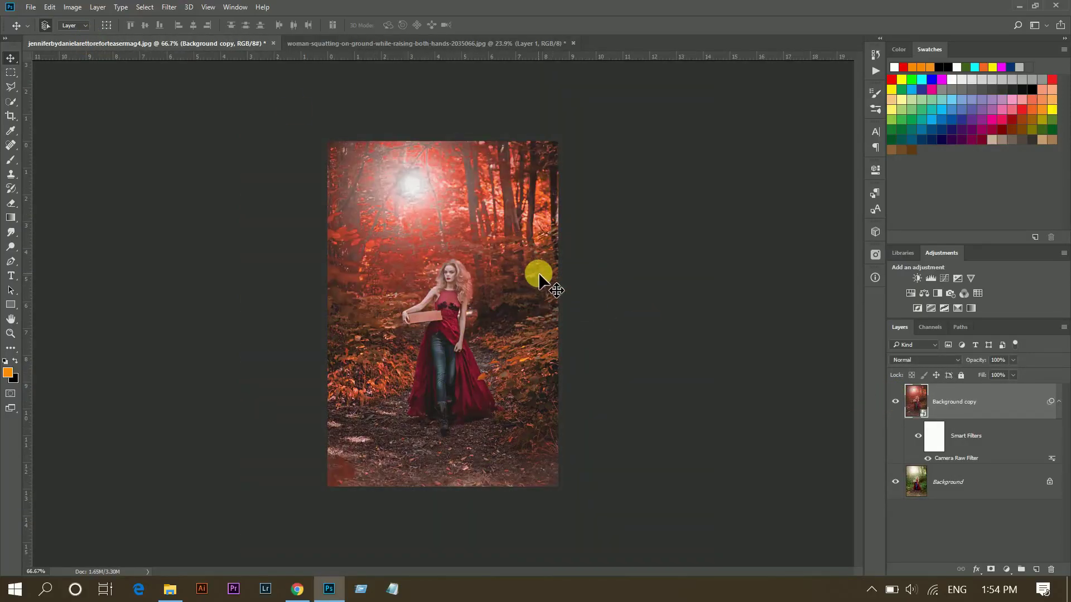